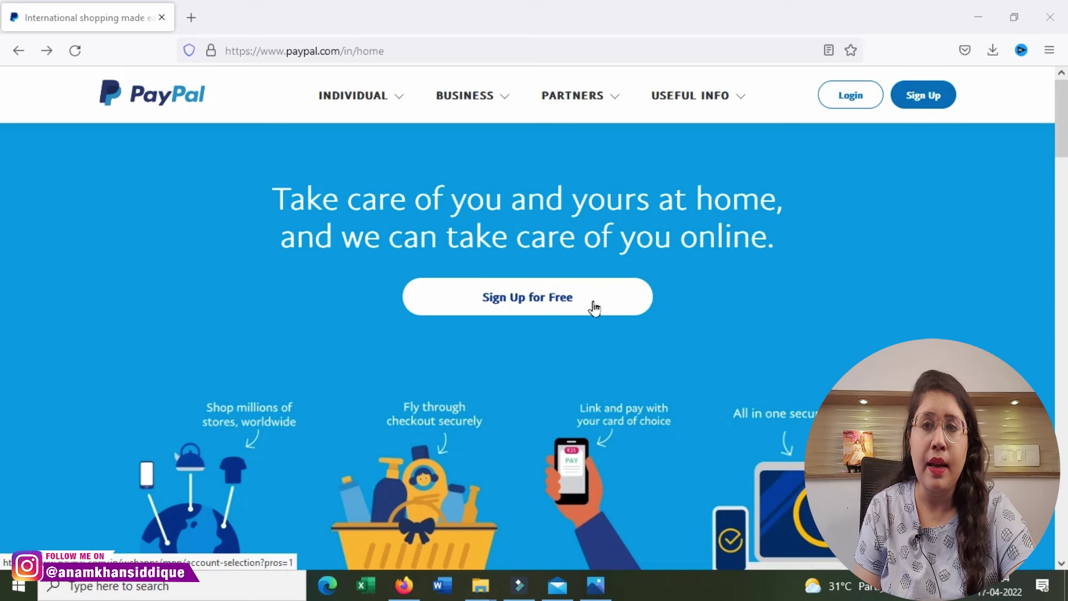
Step: Start a free sign-up, choose Business Account, and continue to the email page
click(546, 300)
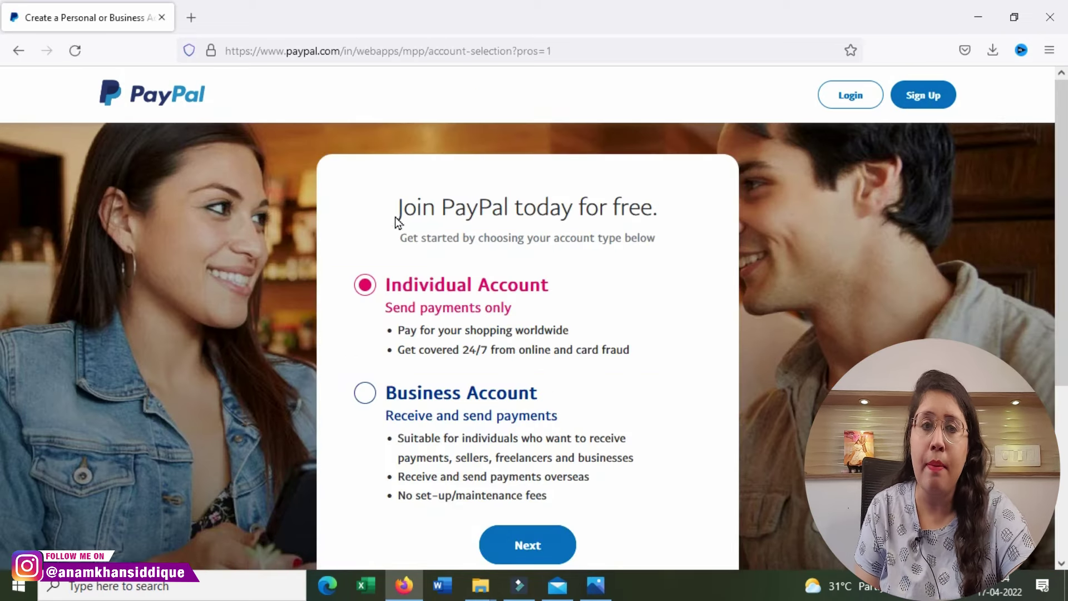
drag(401, 207, 670, 200)
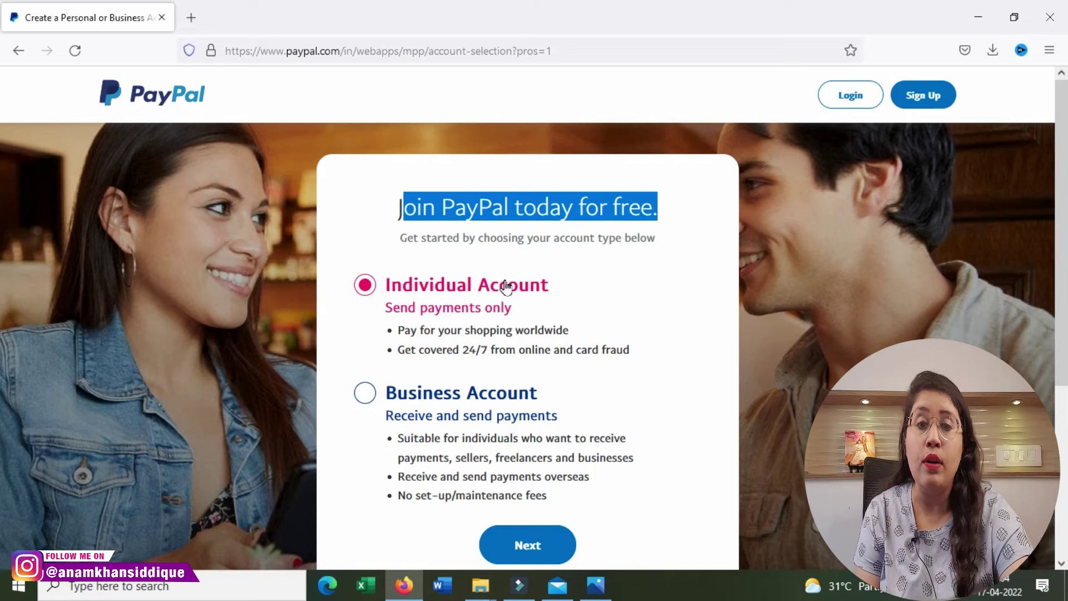
click(504, 420)
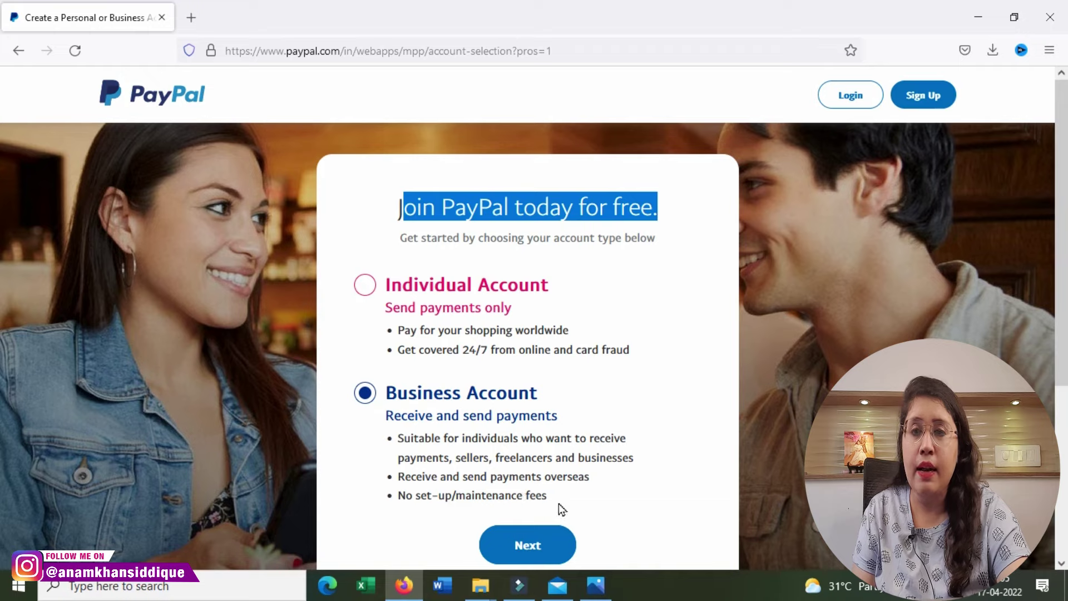
click(544, 548)
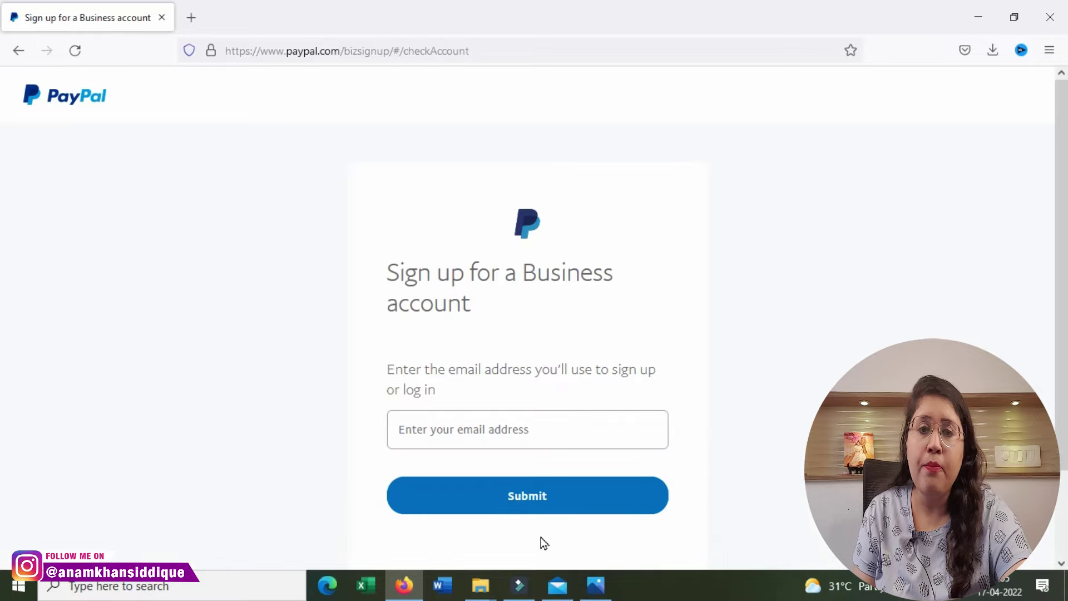
Step: Enter the sign-up email address, submit it, then submit the autofilled password
click(491, 434)
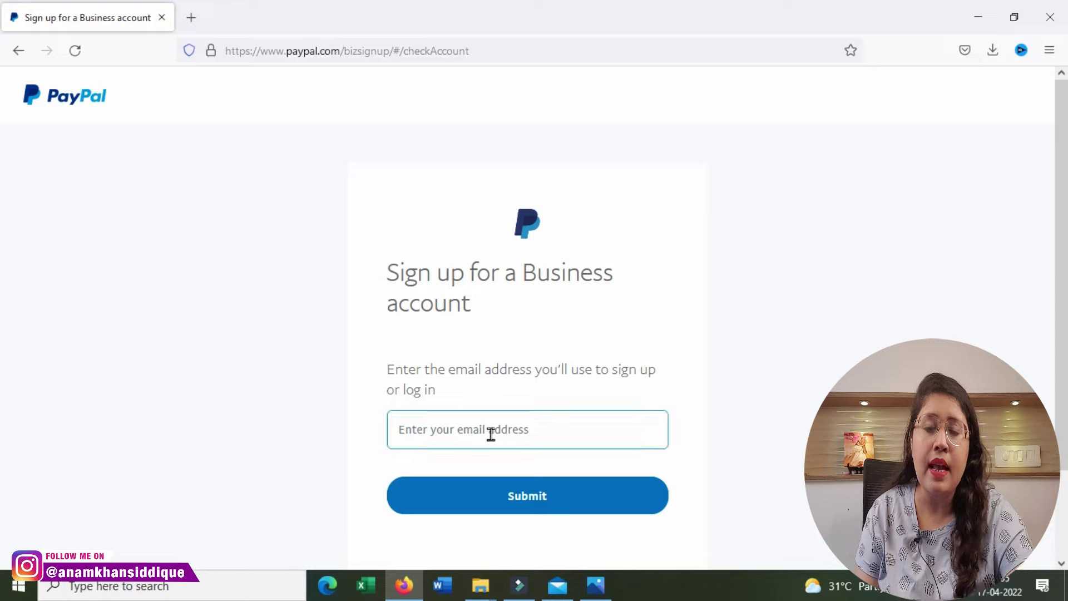
click(491, 433)
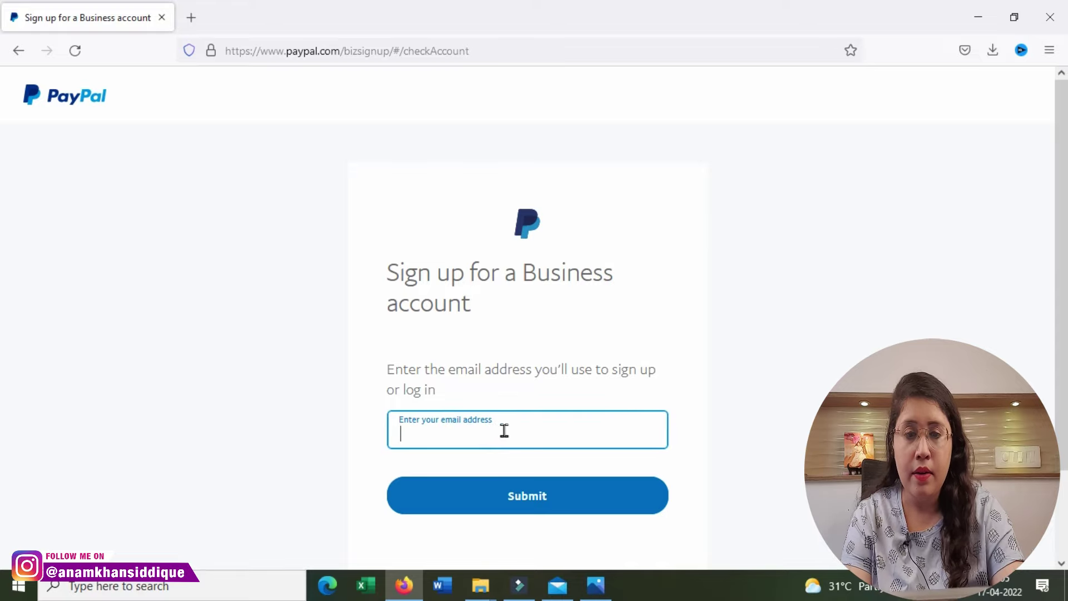
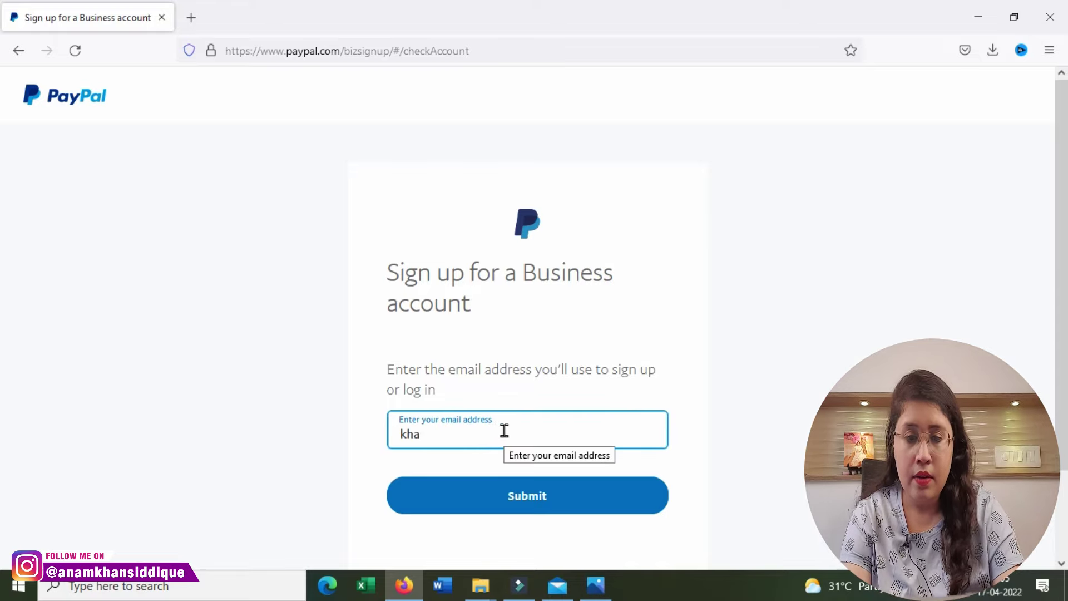
click(502, 495)
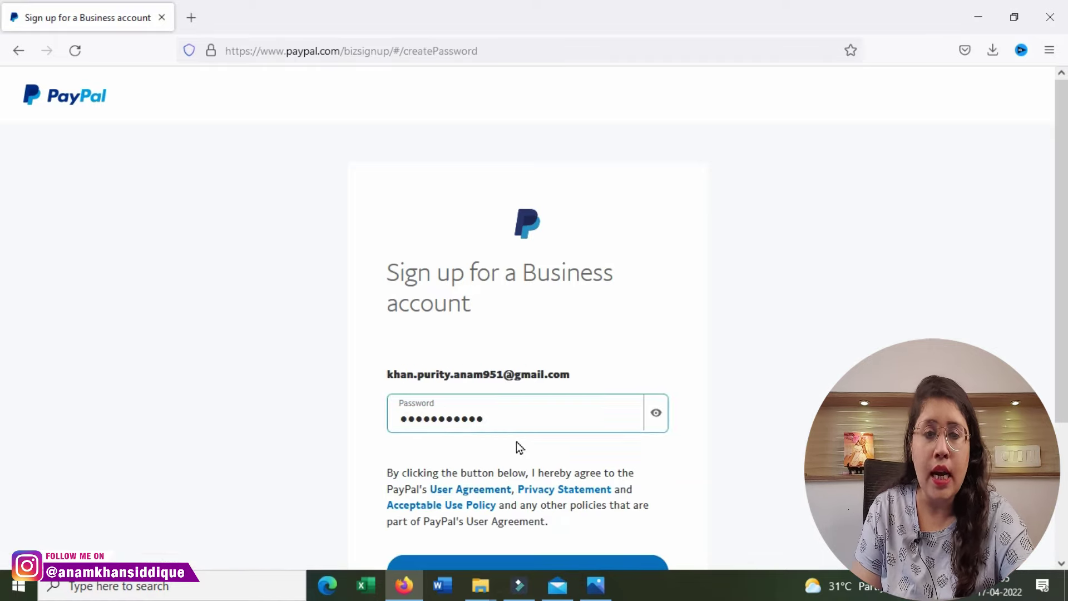
scroll(510, 425, down, 3)
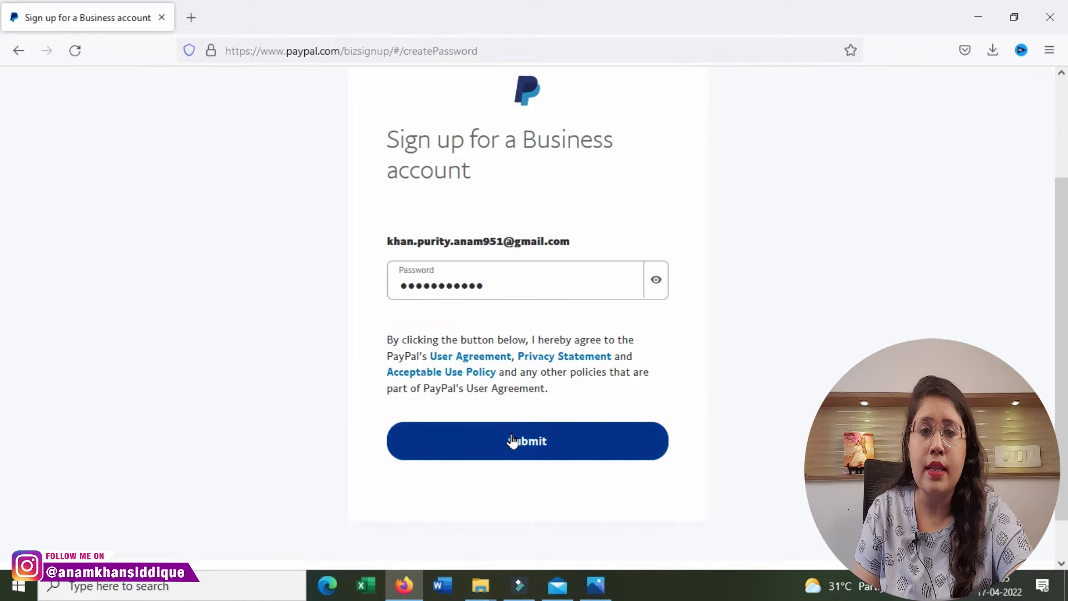
click(512, 440)
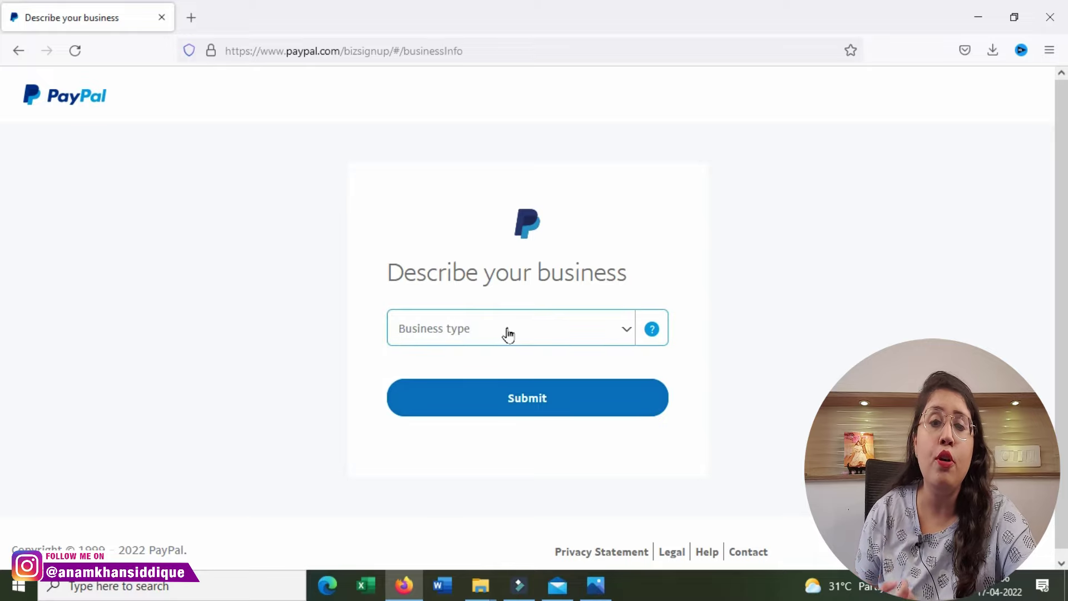
Step: Set the business type to Individual
click(507, 334)
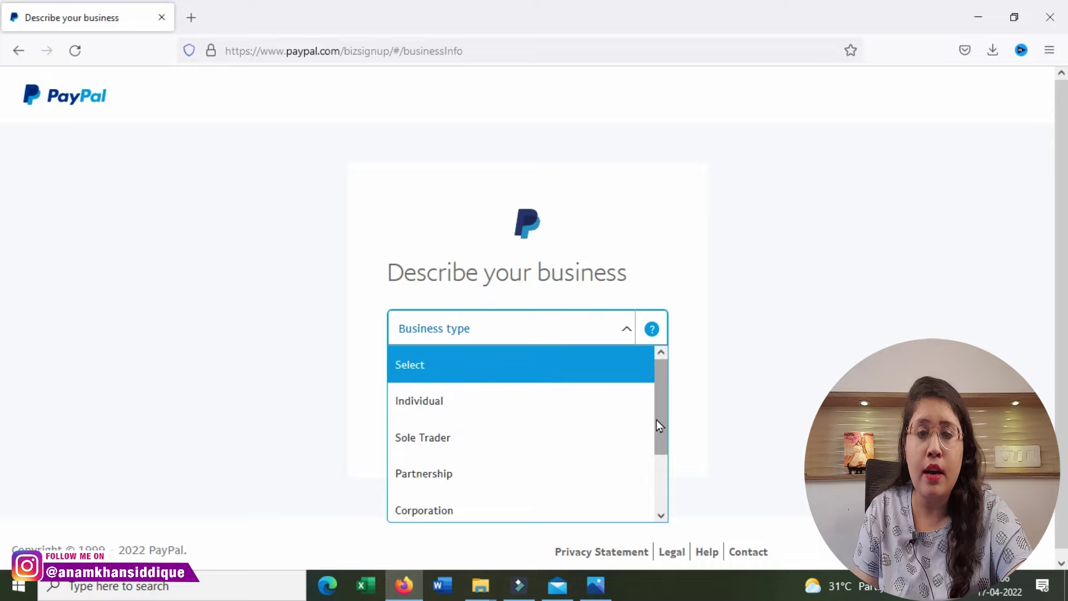
drag(656, 419, 667, 387)
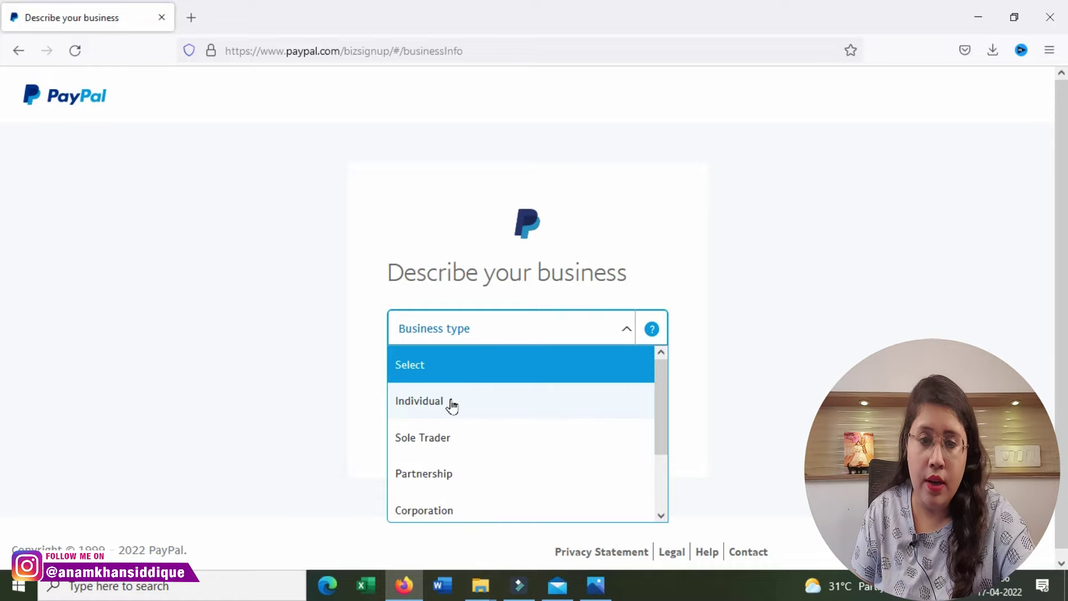
click(432, 408)
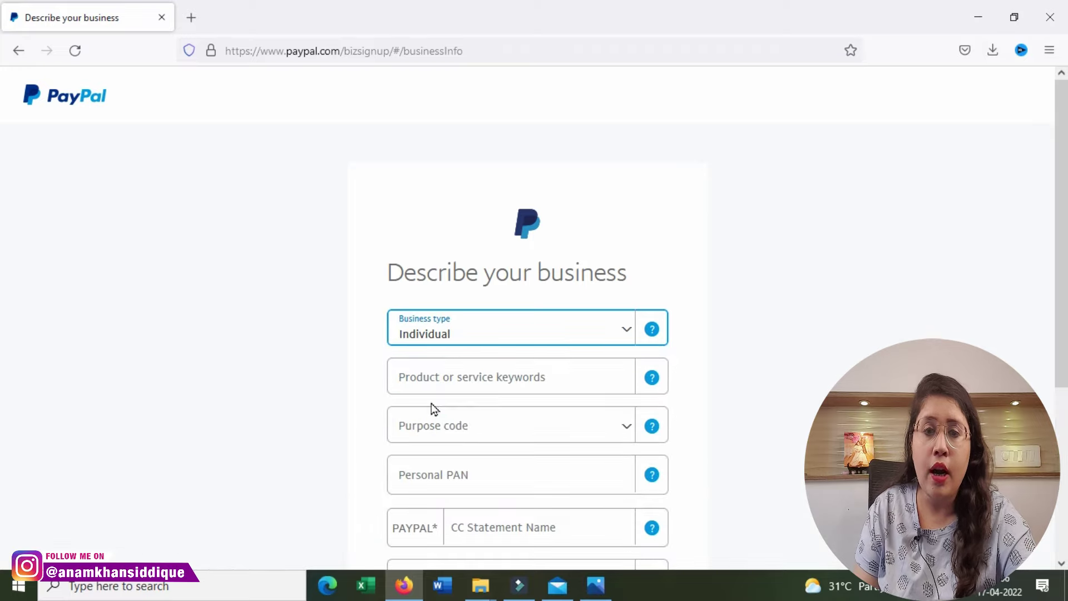
Step: Search product keywords and pick 'Miscellaneous Personal Services' from the suggestions
click(433, 386)
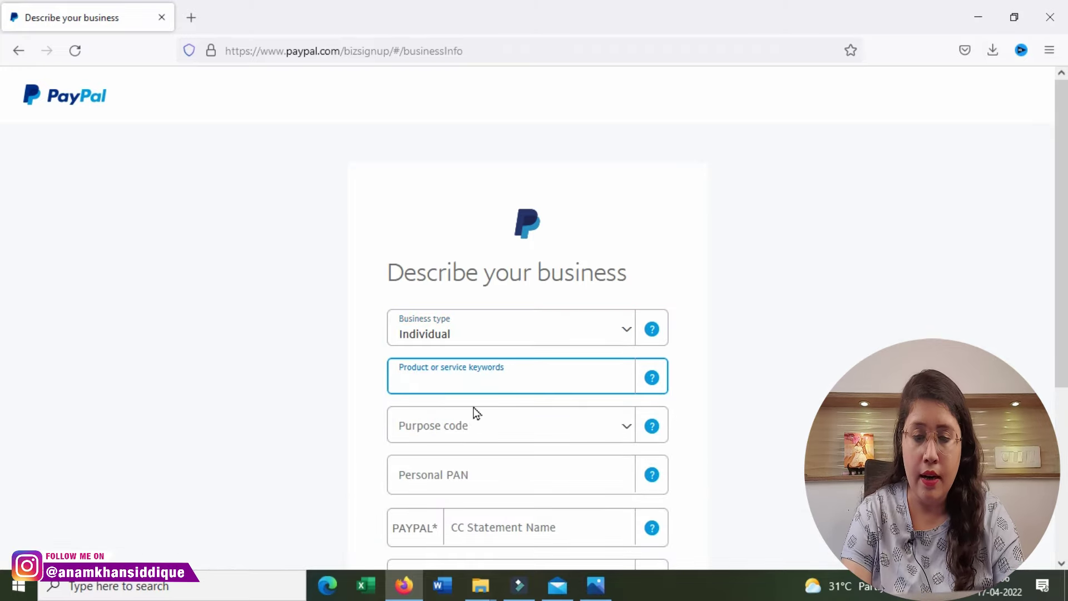
text(Content)
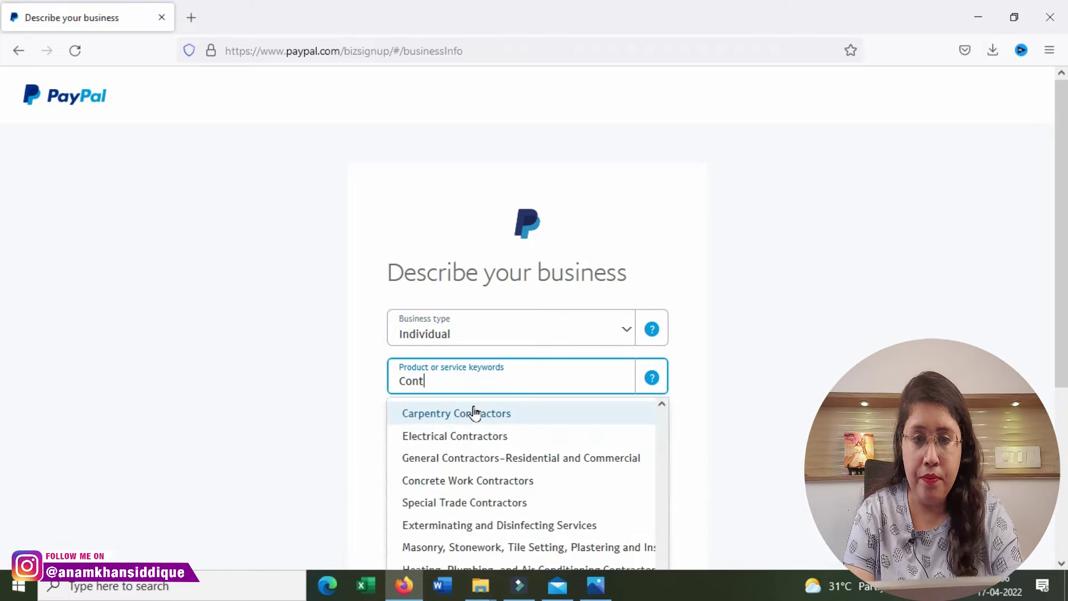
key(BackSpace)
key(BackSpace)
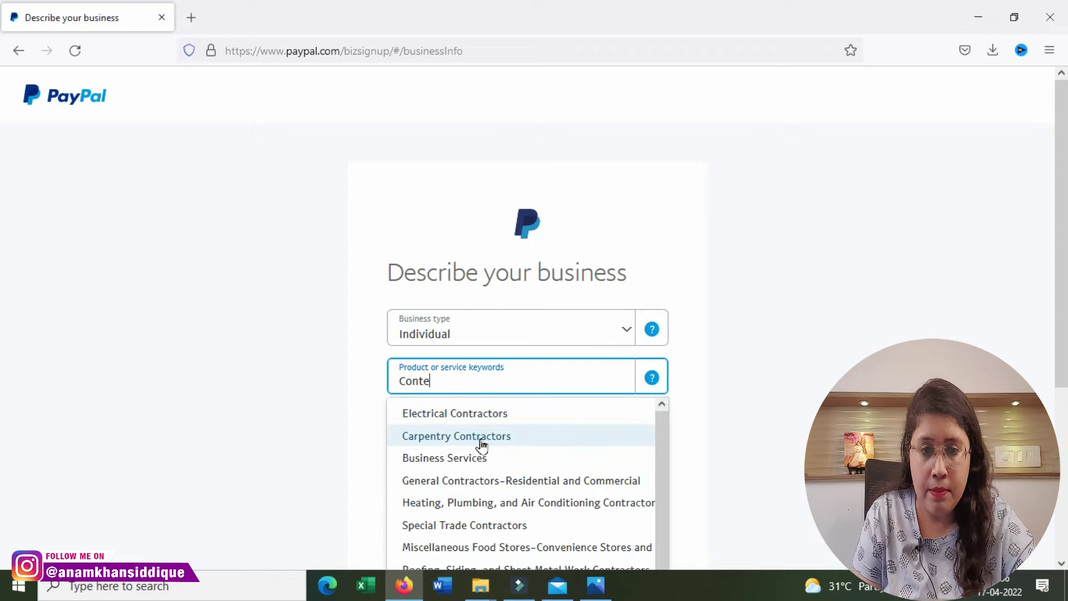
scroll(481, 522, down, 1)
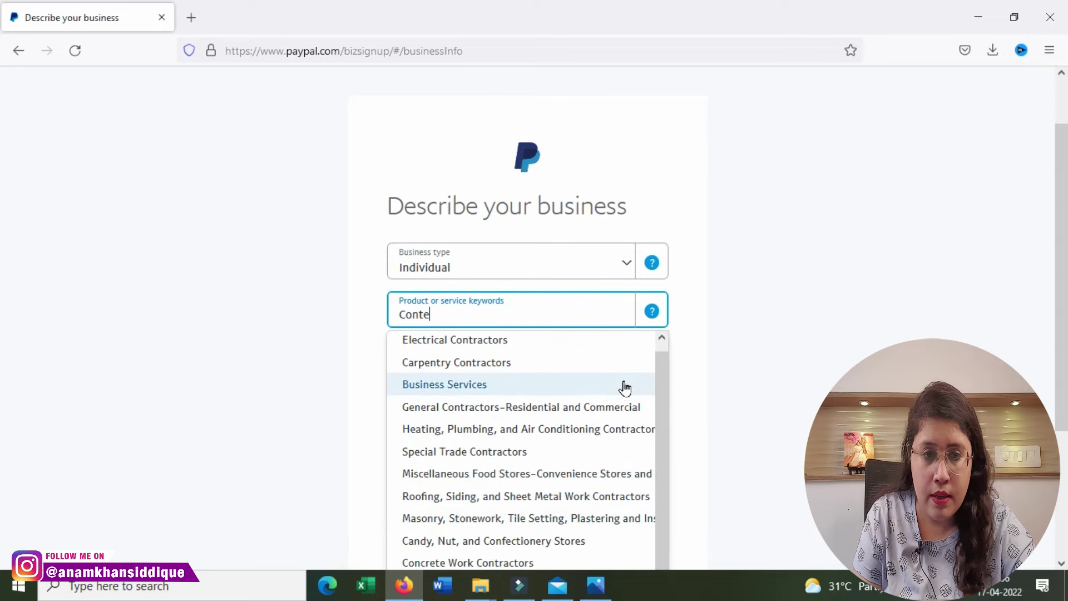
scroll(611, 398, down, 1)
key(BackSpace)
key(BackSpace)
key(BackSpace)
key(BackSpace)
key(BackSpace)
text(Sof)
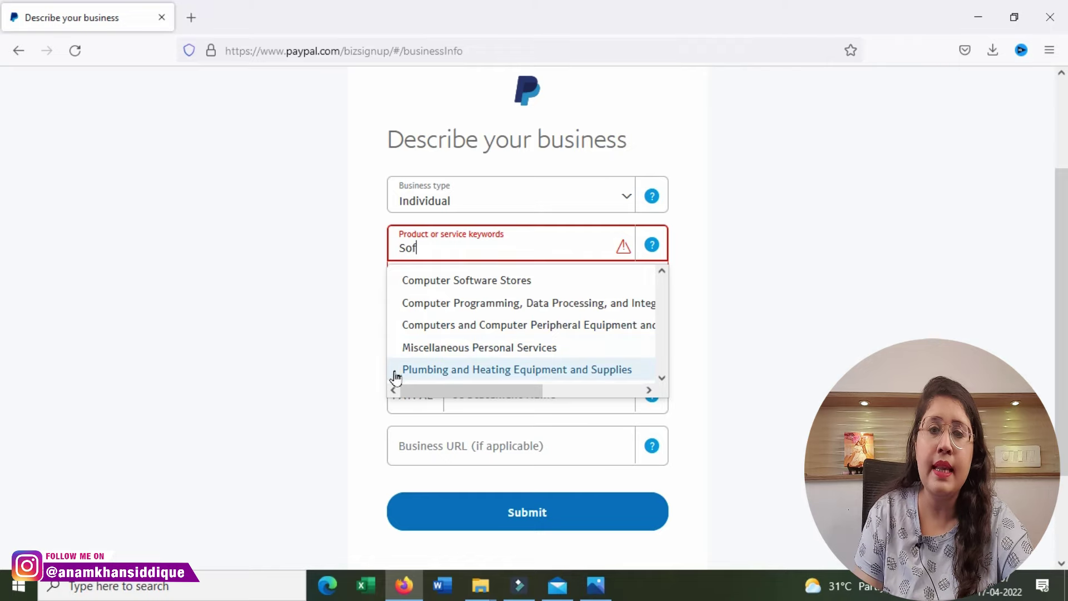
click(526, 351)
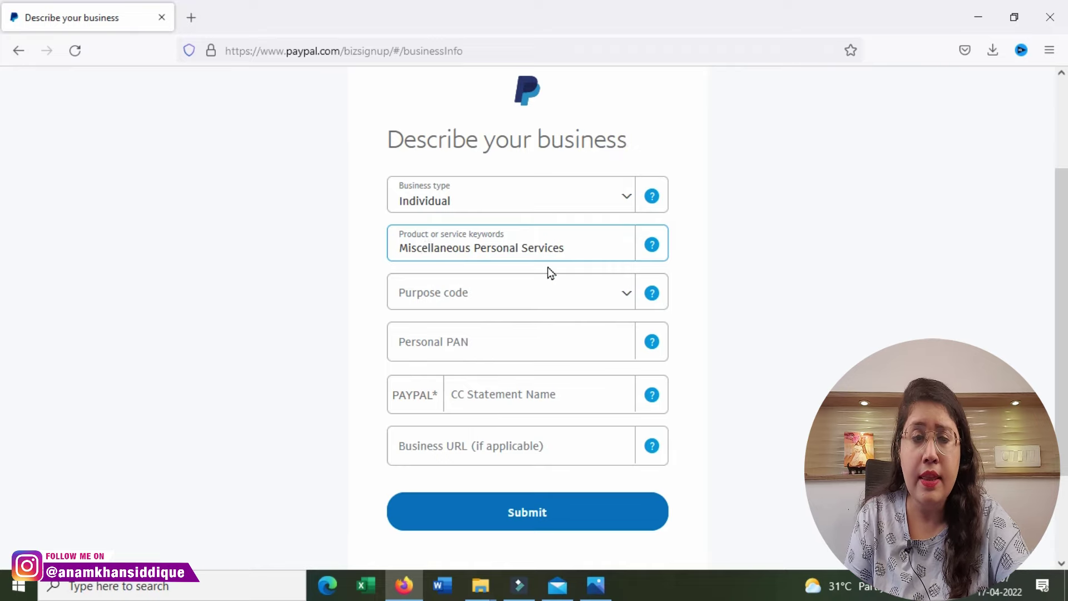
Step: Set the purpose code to P0802 software consultancy
click(651, 295)
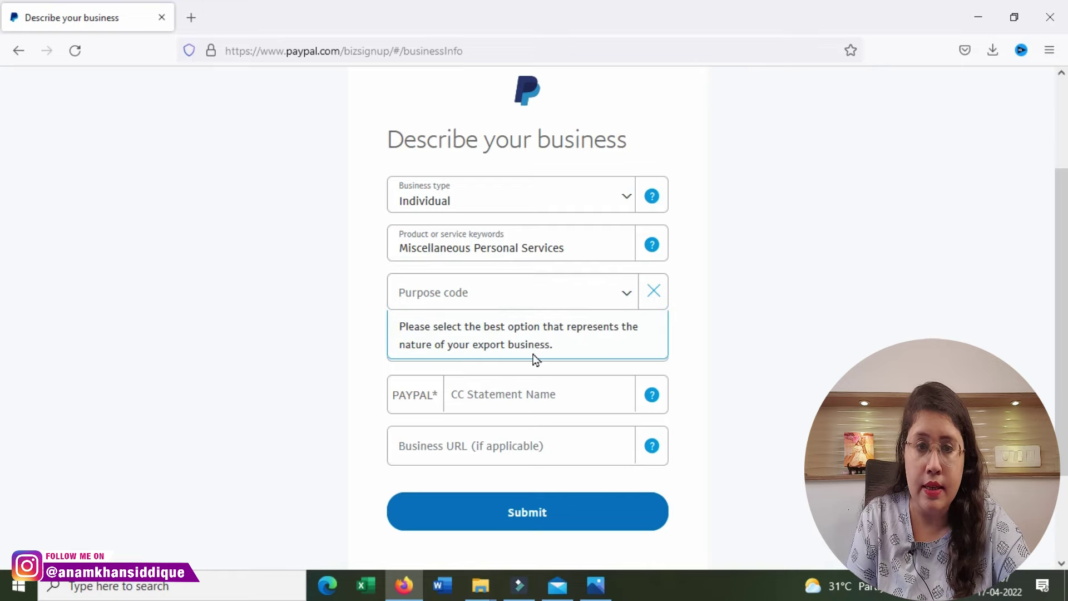
click(627, 293)
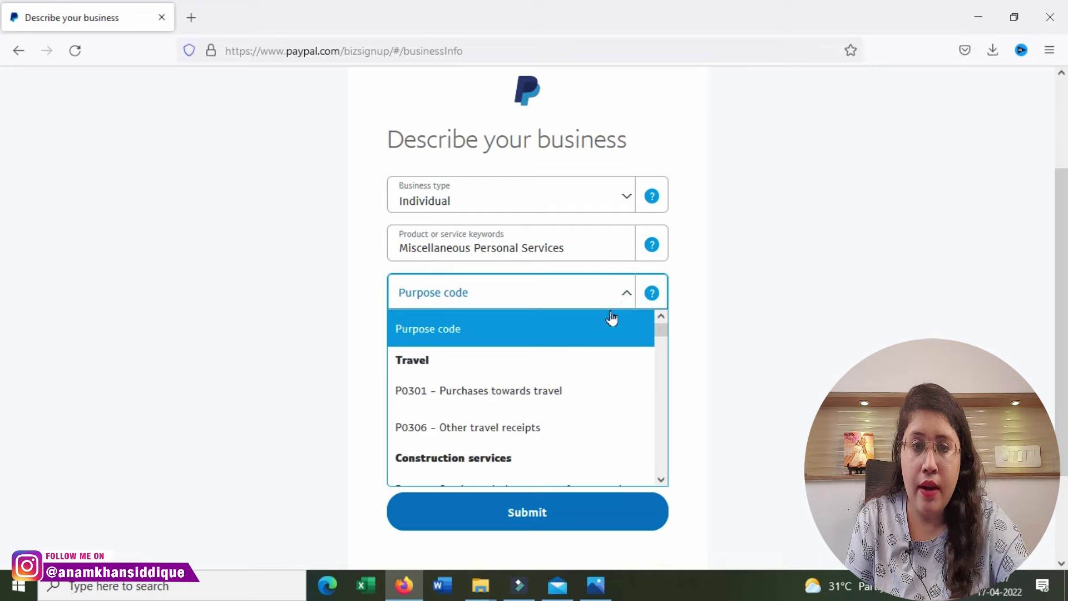
scroll(548, 433, down, 3)
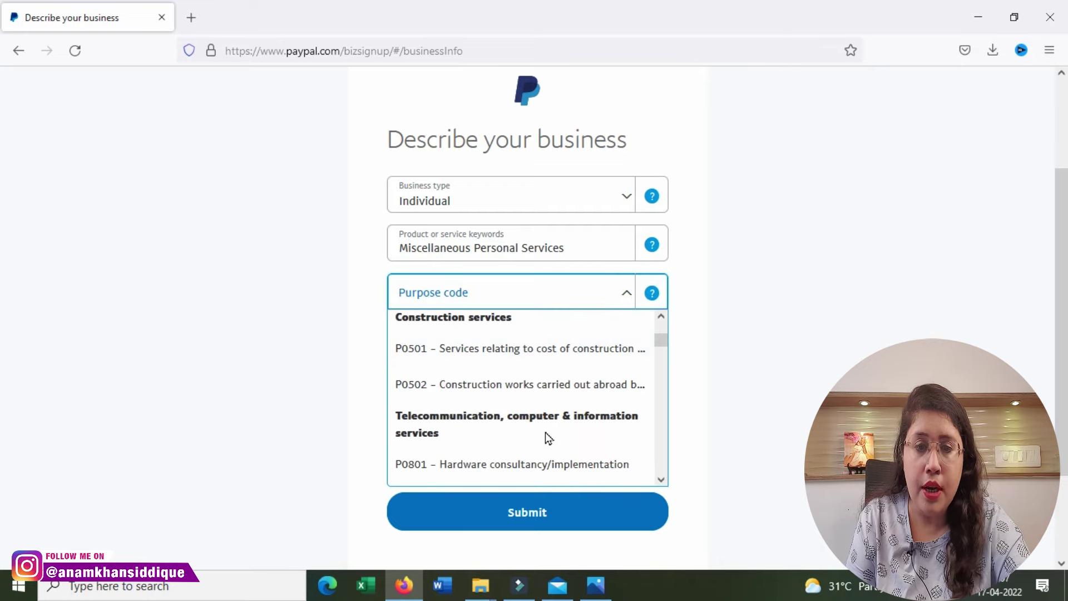
scroll(503, 453, down, 3)
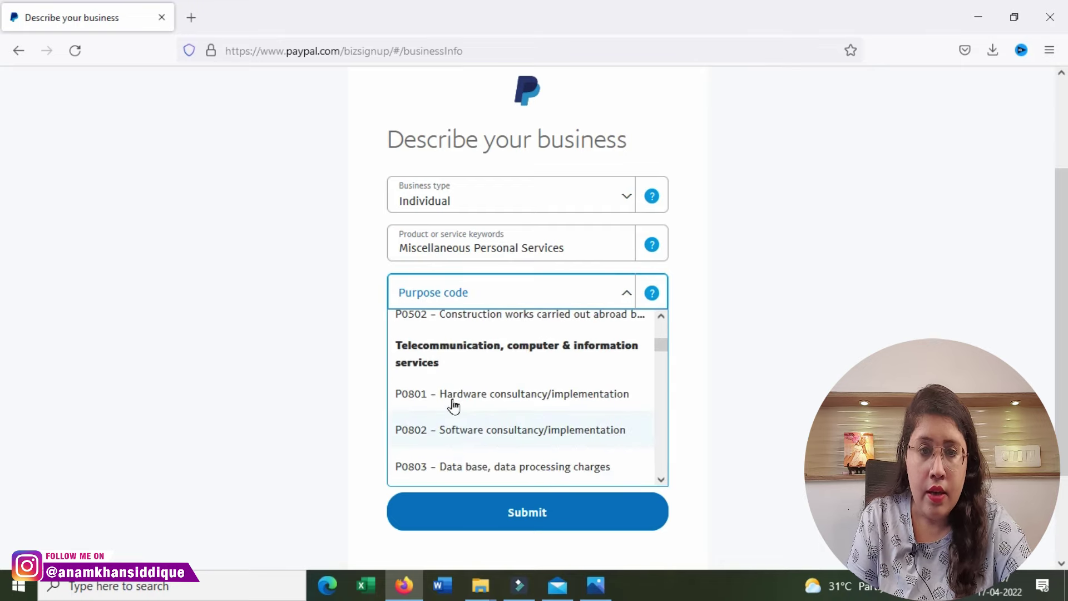
scroll(443, 369, down, 3)
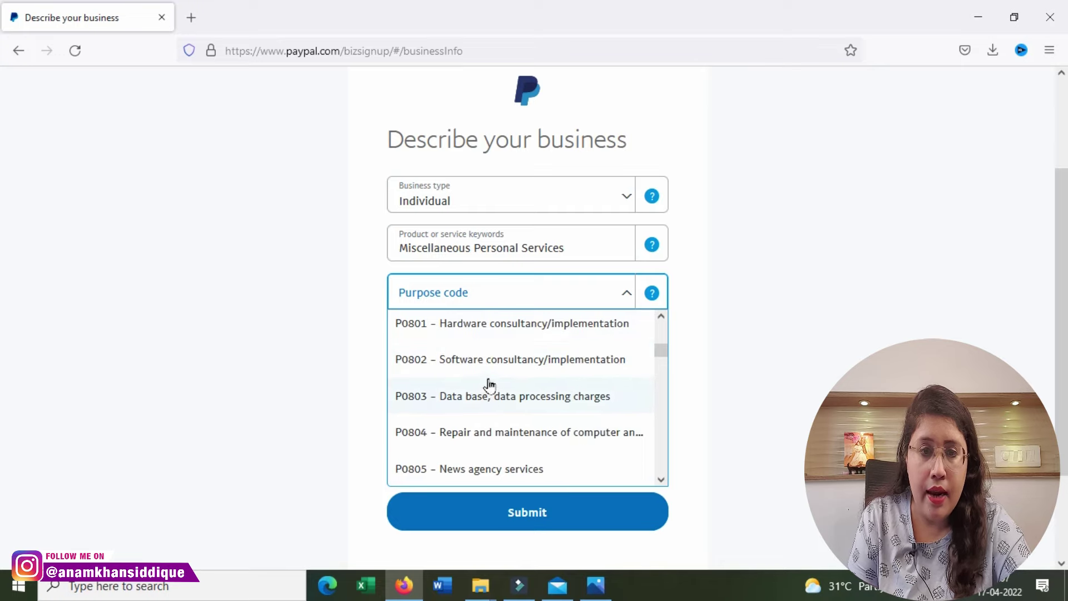
scroll(486, 386, down, 2)
scroll(482, 417, up, 3)
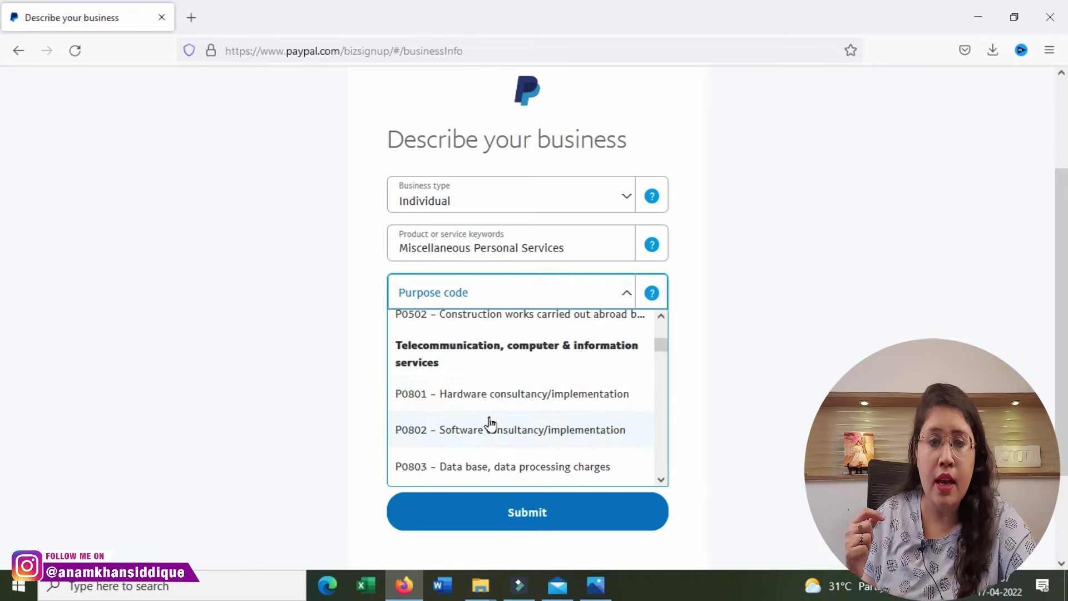
click(490, 429)
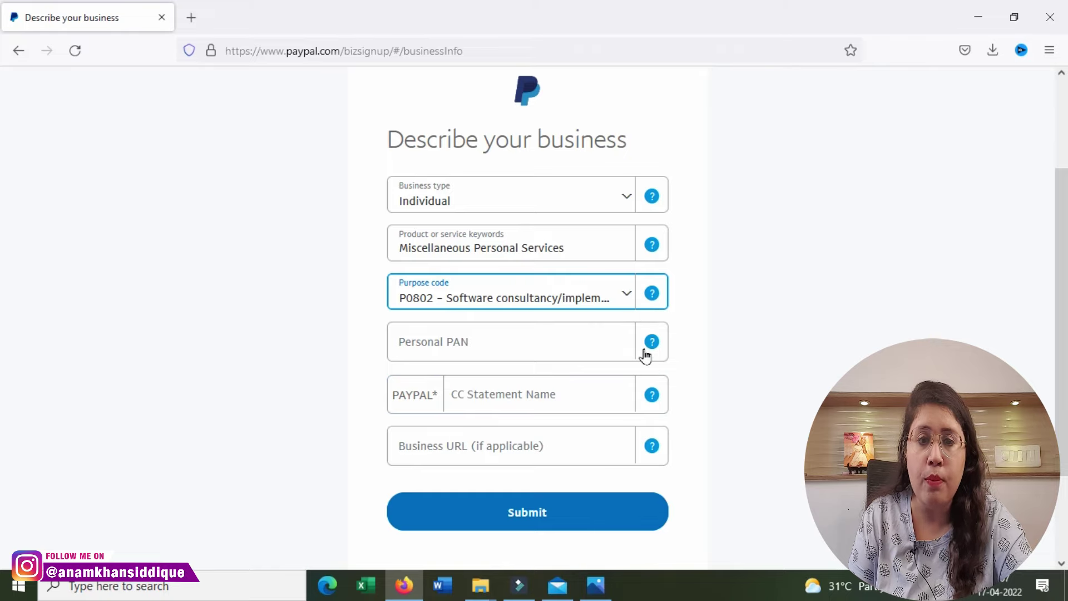
Step: Enter the personal PAN and card statement name, then submit the business details
click(608, 349)
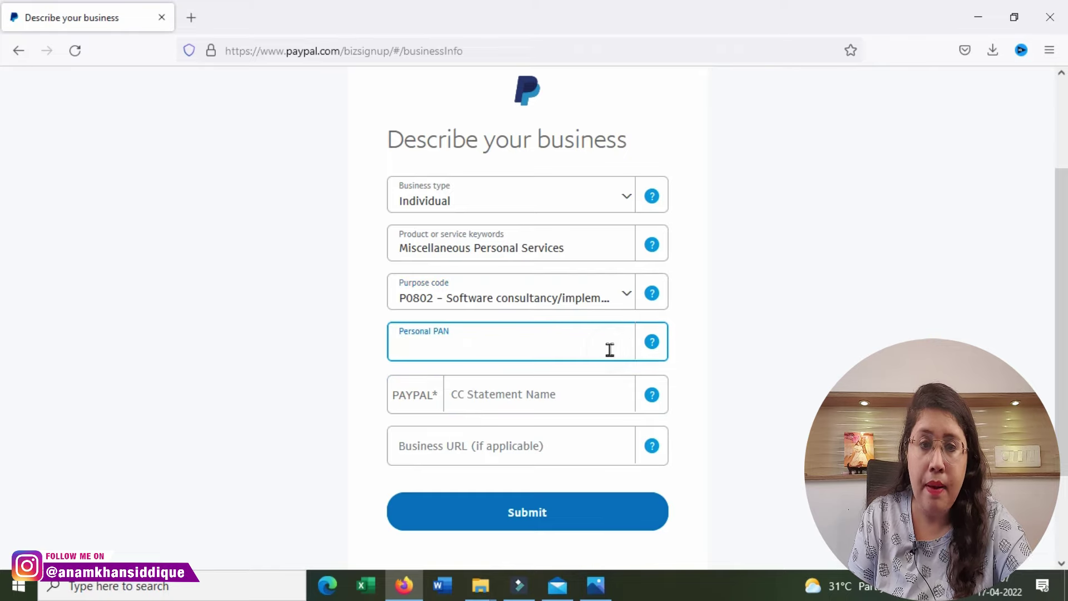
click(585, 401)
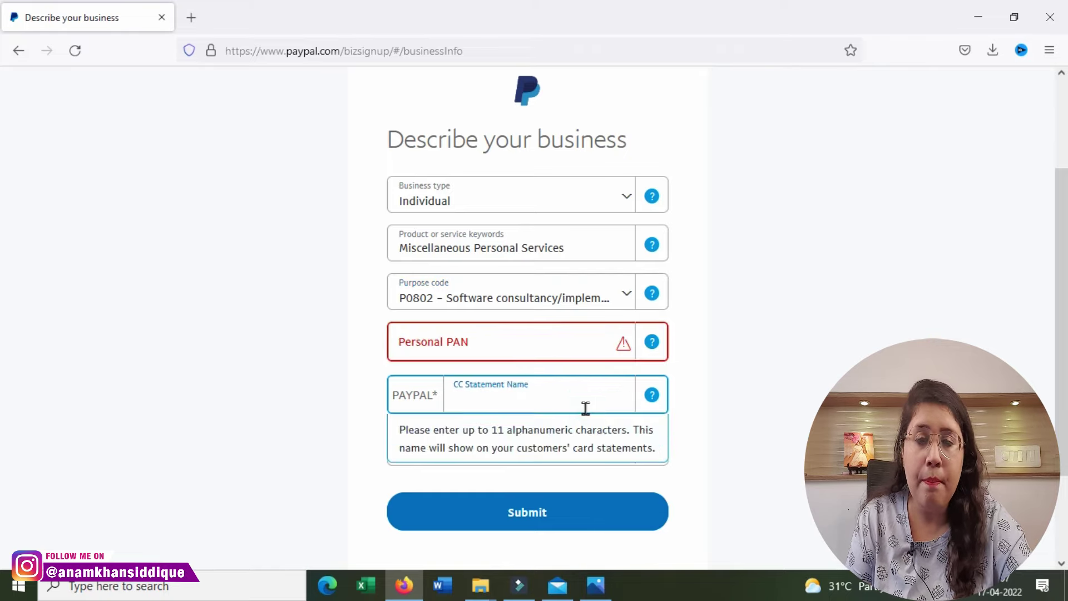
click(354, 384)
click(515, 389)
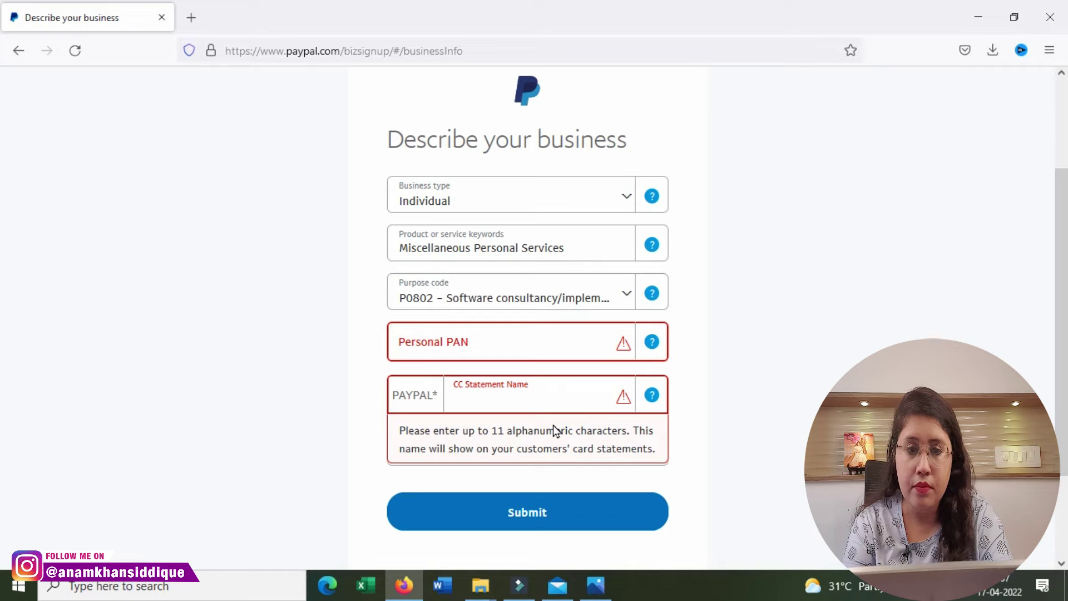
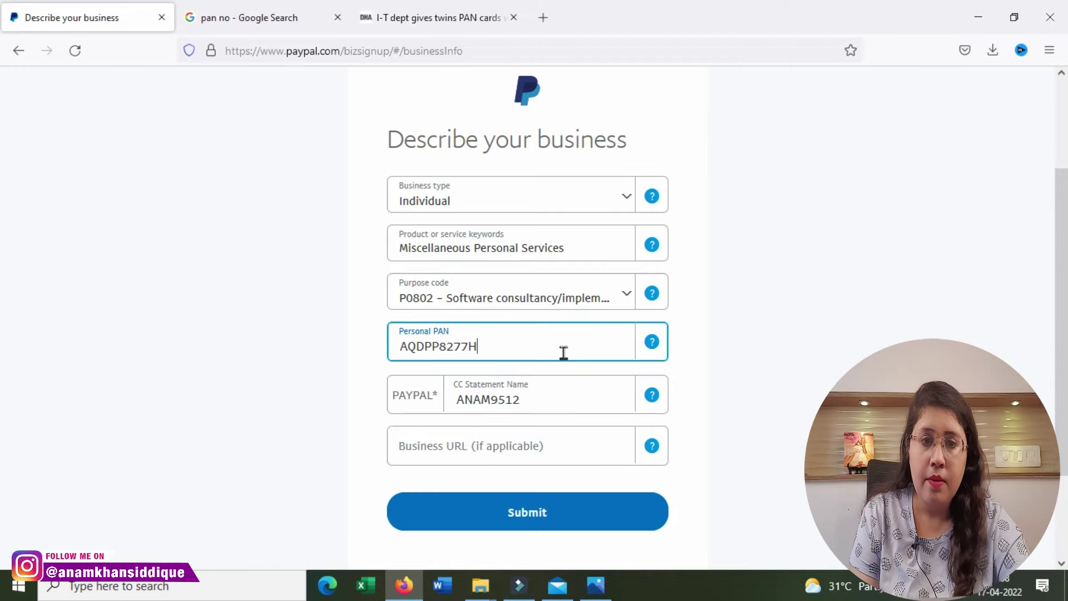
click(555, 514)
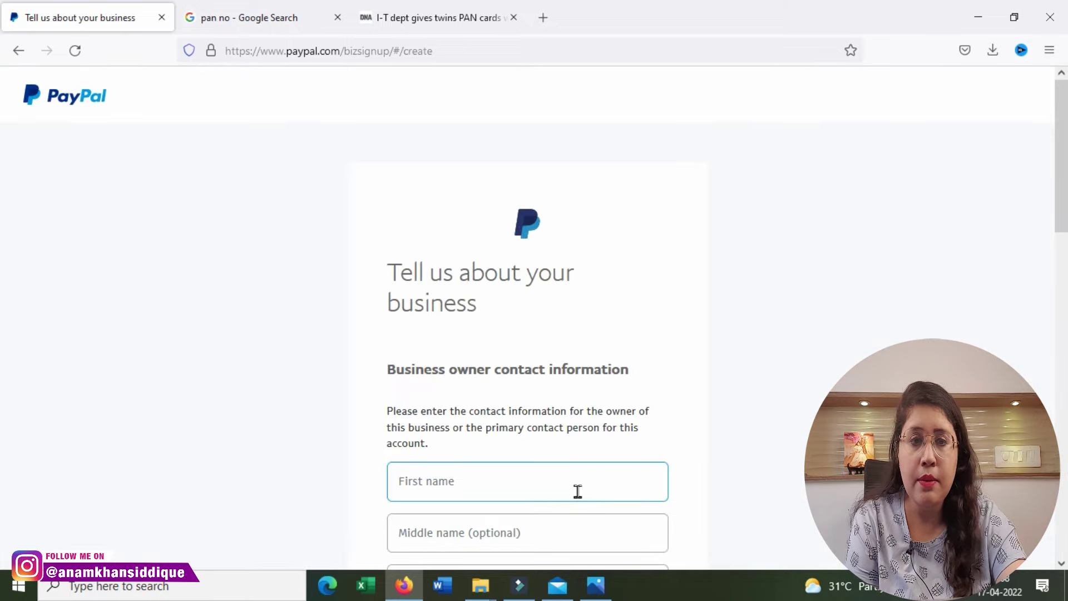
Step: Fill in the owner's first name, legal last name and nationality on the contact form
scroll(577, 490, down, 1)
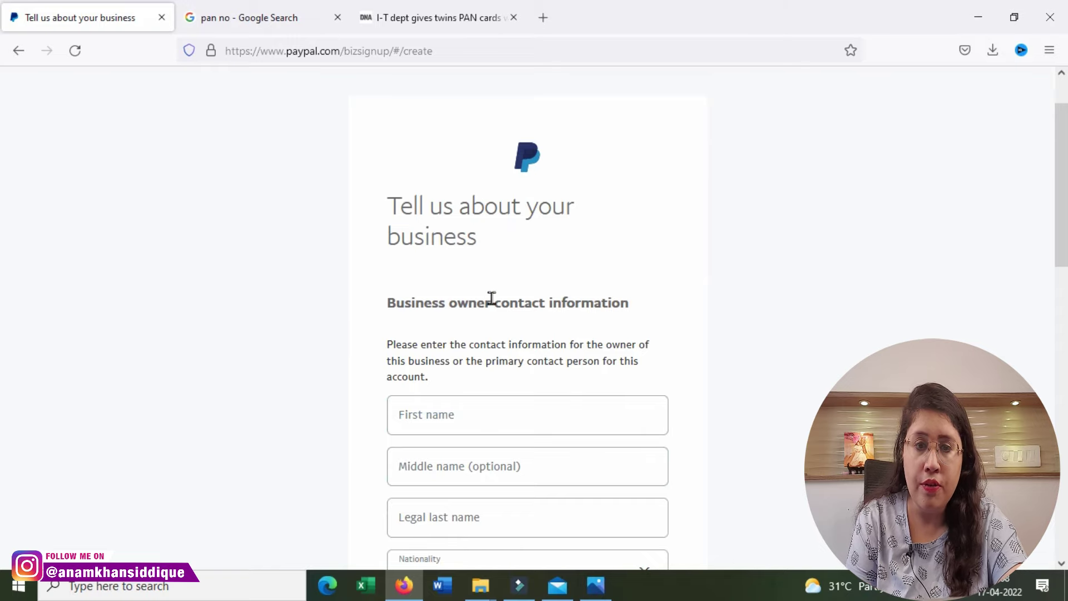
scroll(588, 387, down, 1)
click(585, 356)
click(588, 443)
scroll(556, 378, down, 3)
click(525, 306)
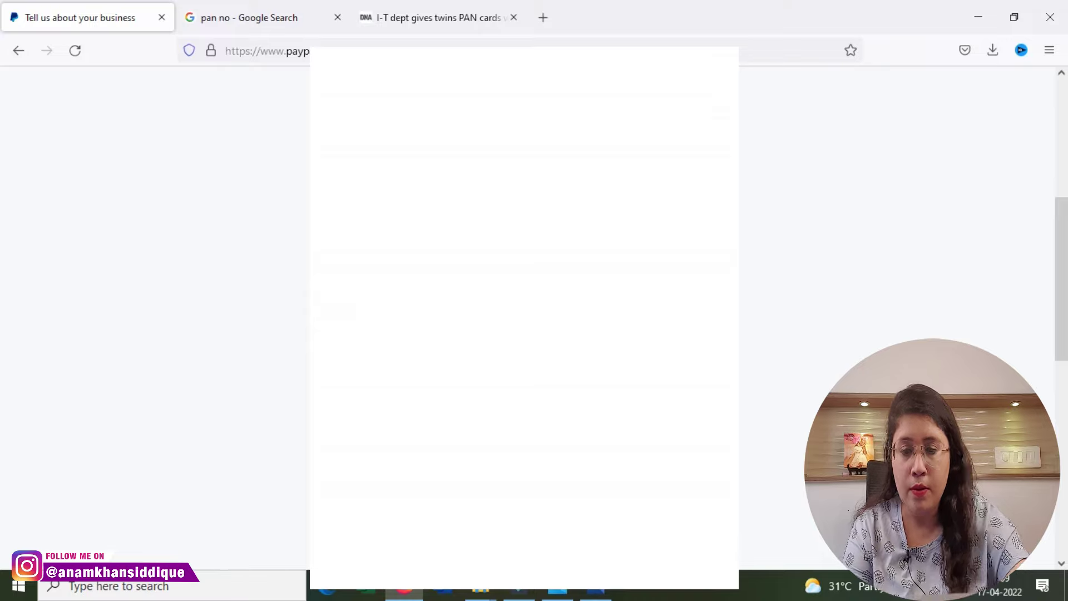
scroll(525, 305, down, 3)
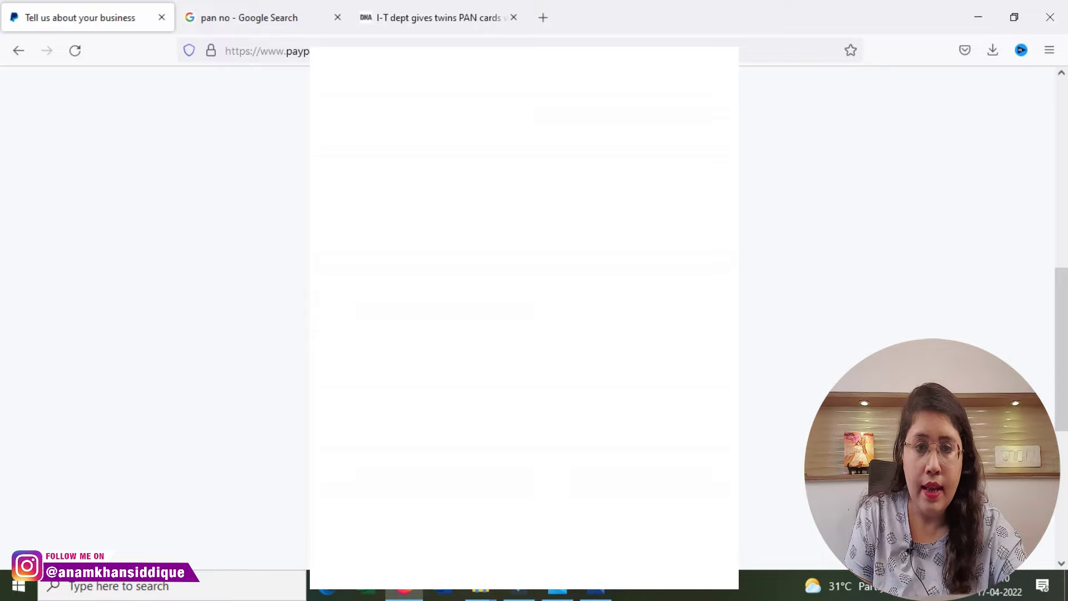
scroll(525, 306, down, 4)
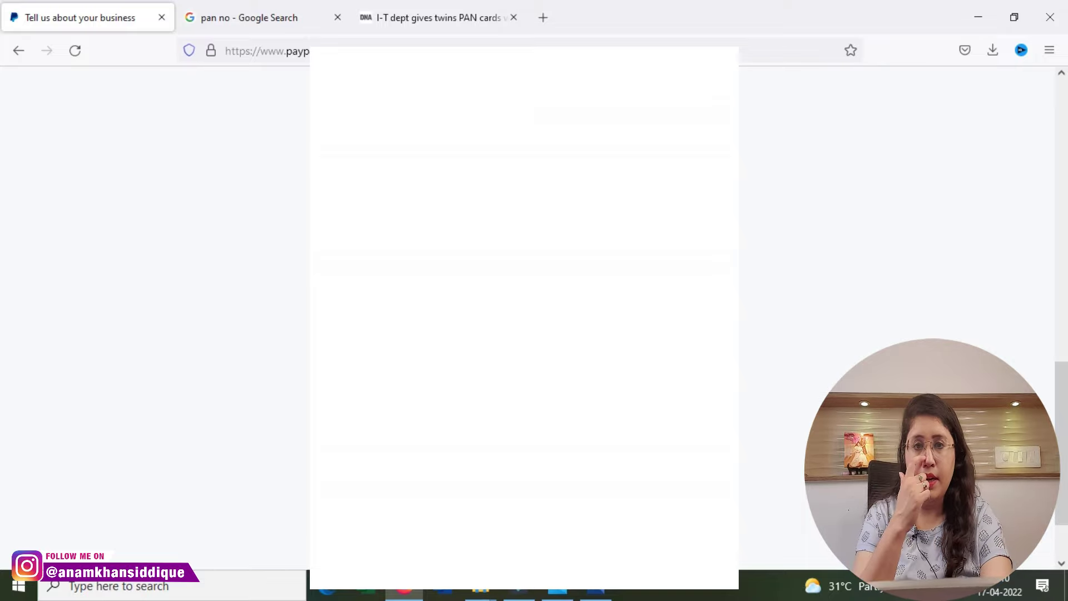
key(alt+Left)
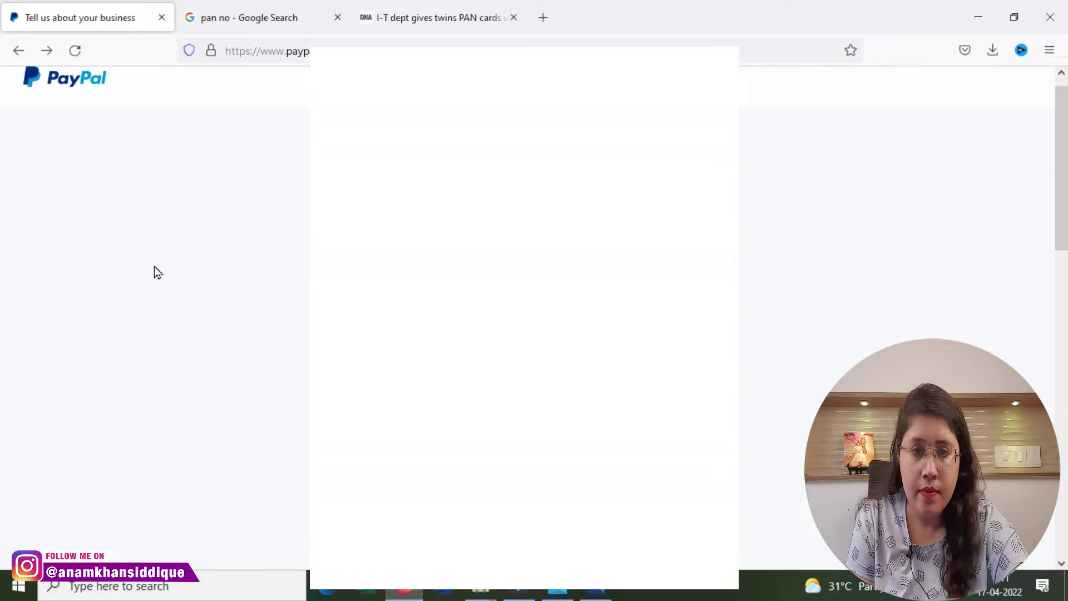
scroll(523, 317, down, 10)
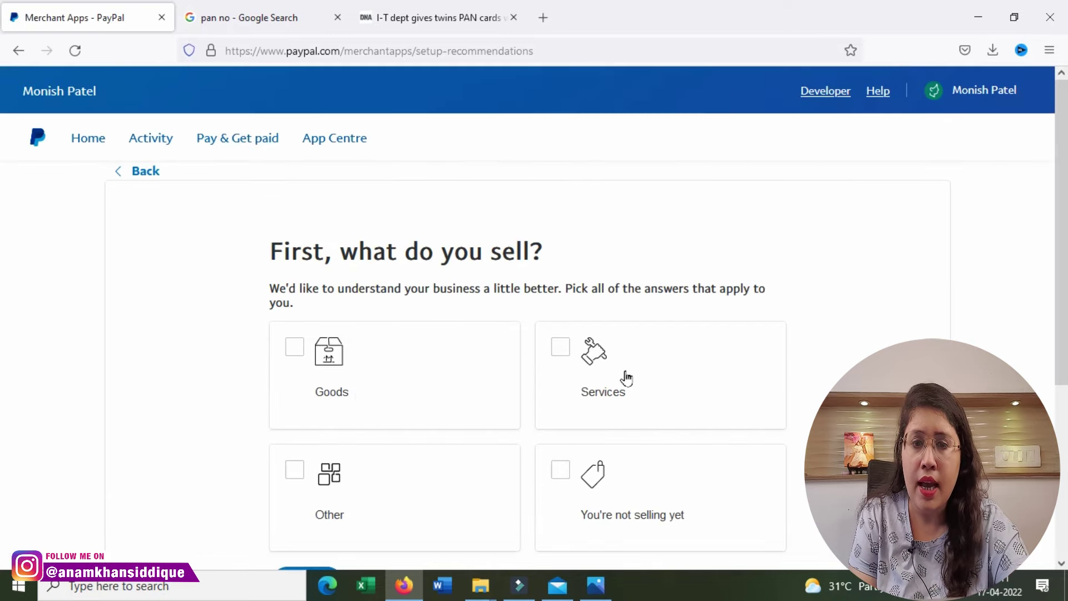
Step: Answer the setup questions: the business sells Services by sending invoices or estimates
click(573, 349)
scroll(554, 386, down, 2)
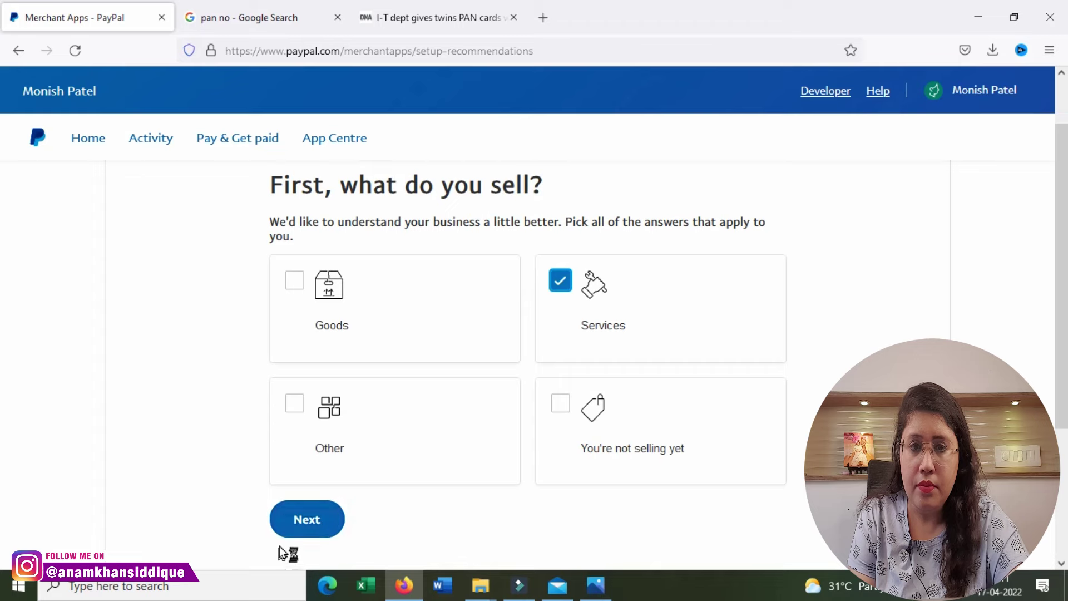
click(292, 518)
click(305, 514)
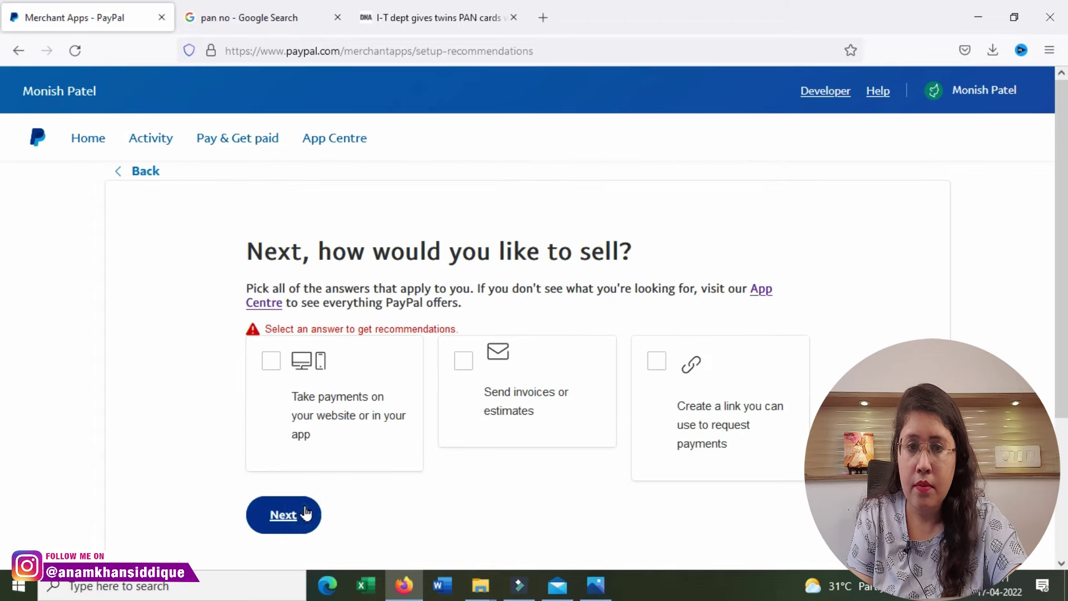
click(470, 355)
click(315, 506)
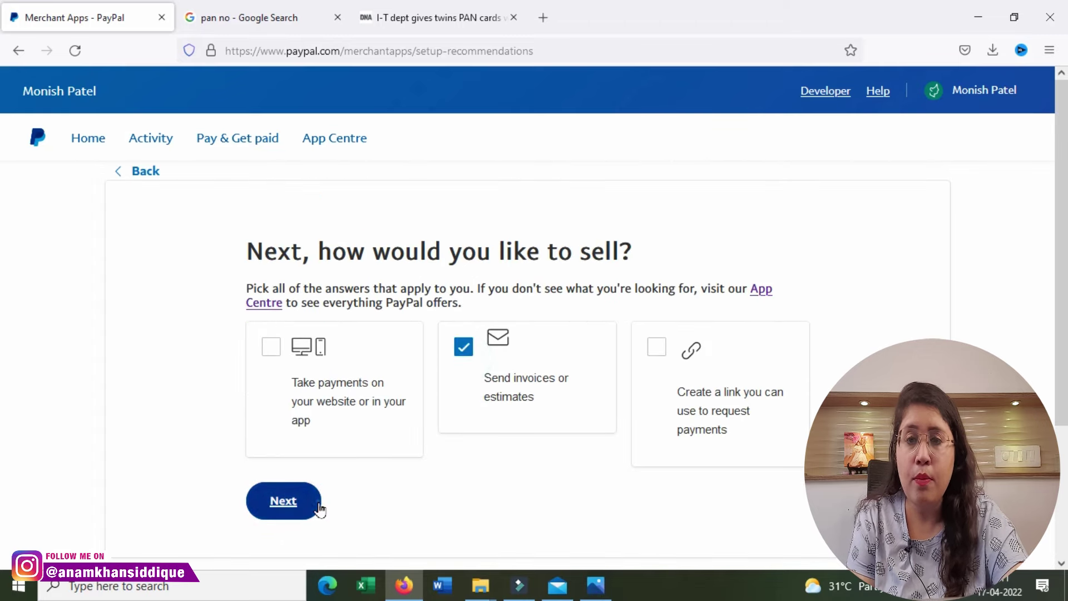
Step: Go to the Home dashboard from the navigation bar
scroll(327, 480, down, 5)
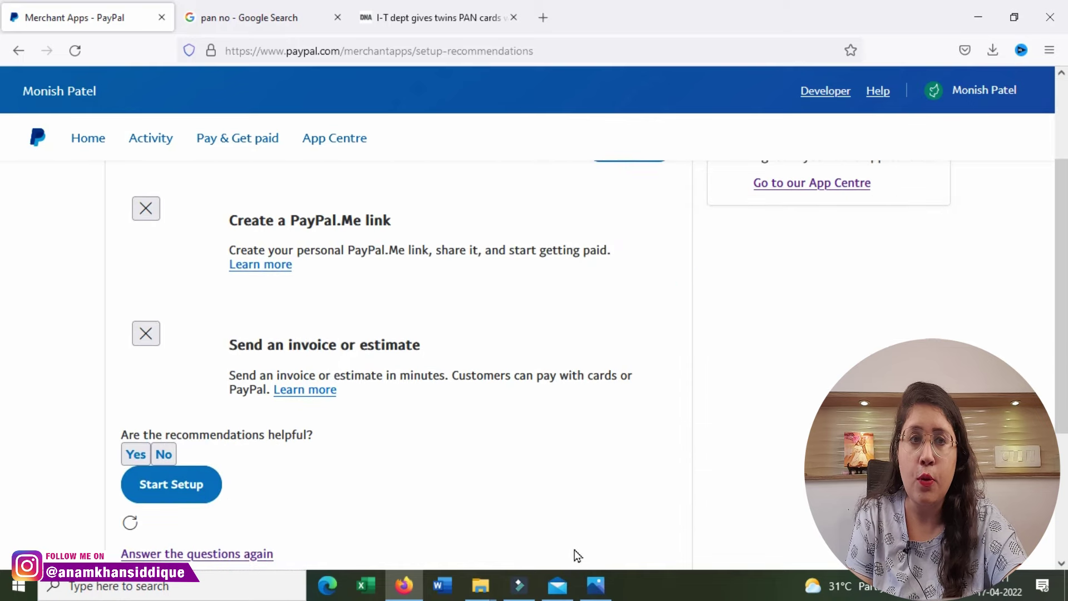
scroll(534, 303, up, 5)
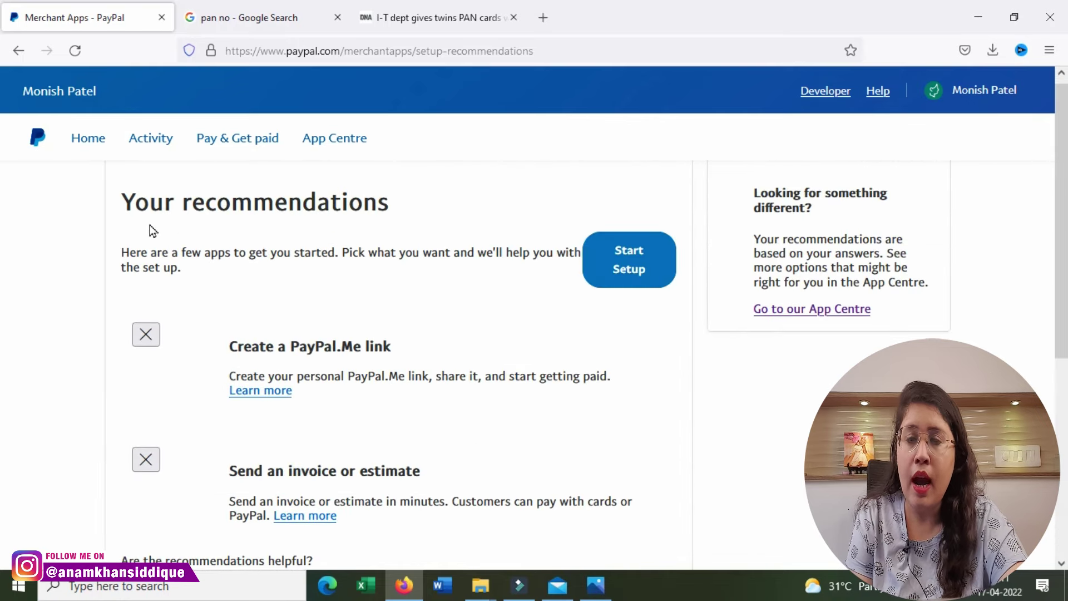
click(89, 143)
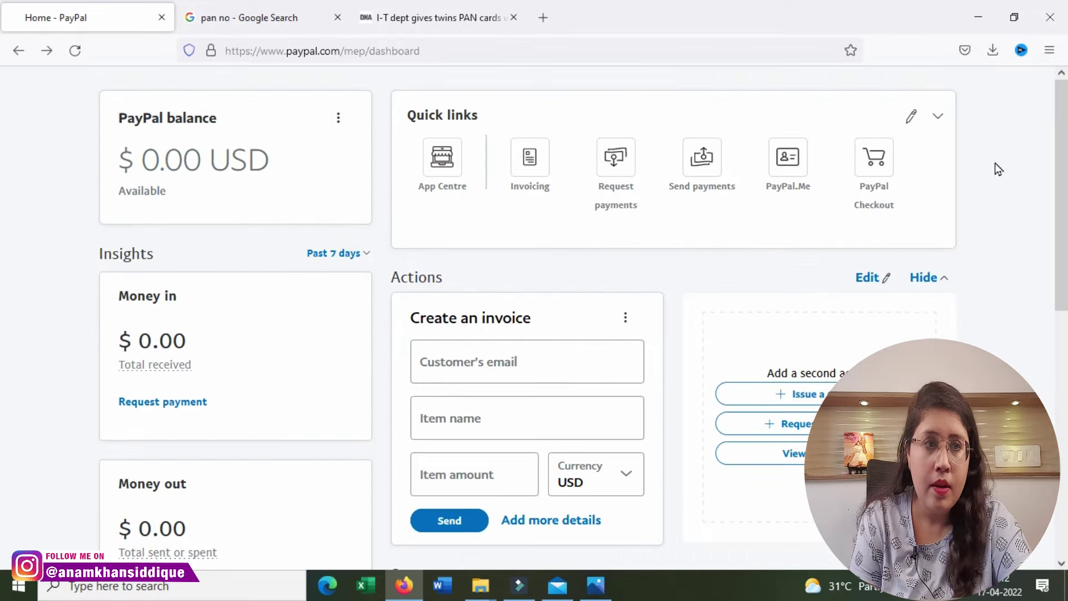
Step: Open Account settings from the profile menu at top right
click(973, 98)
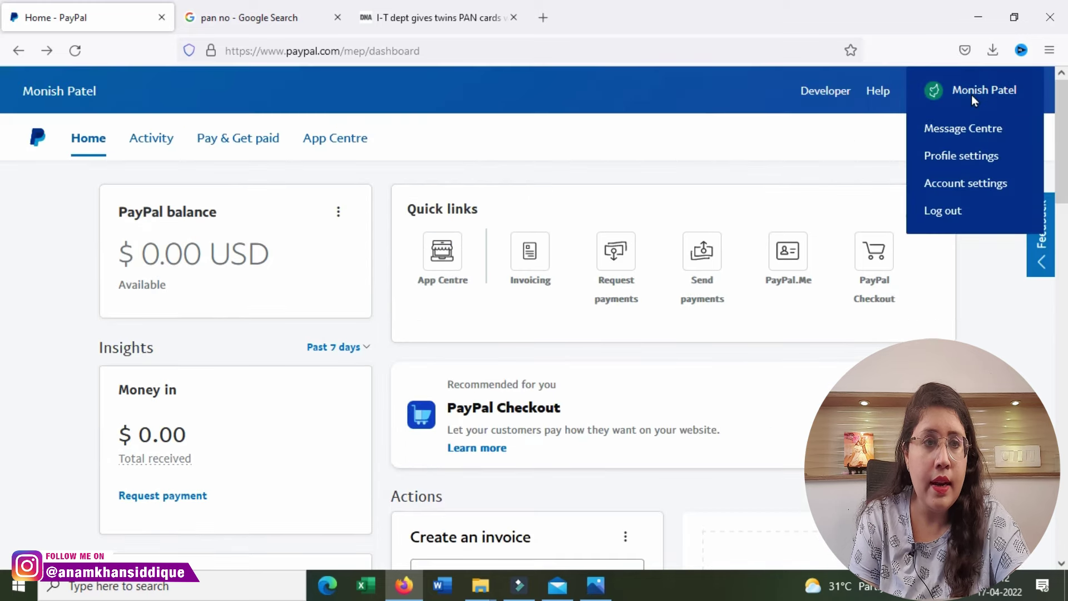
click(958, 187)
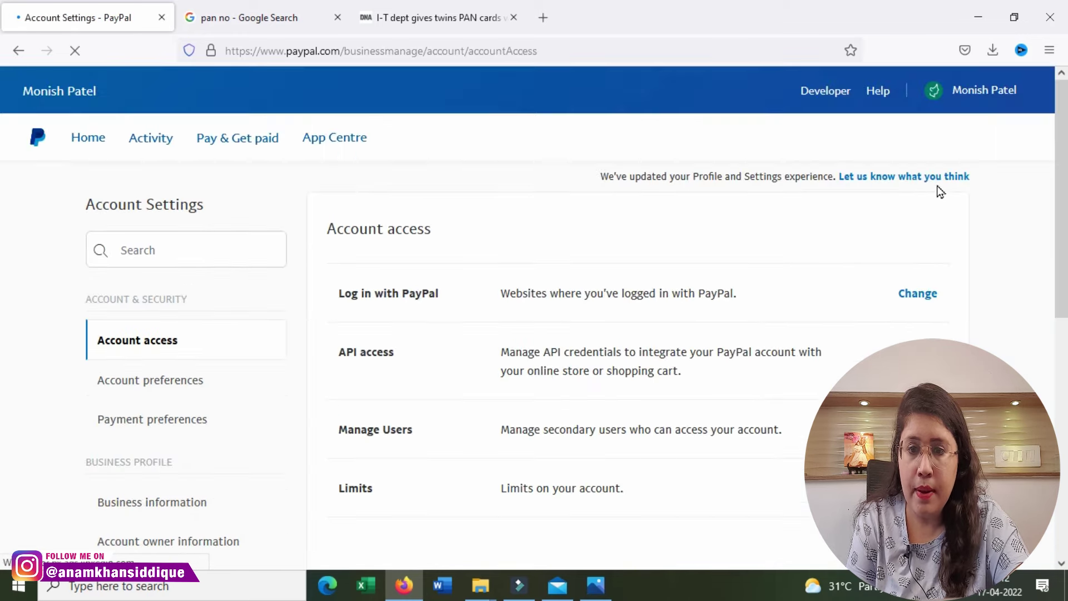
scroll(180, 384, down, 3)
scroll(181, 384, down, 2)
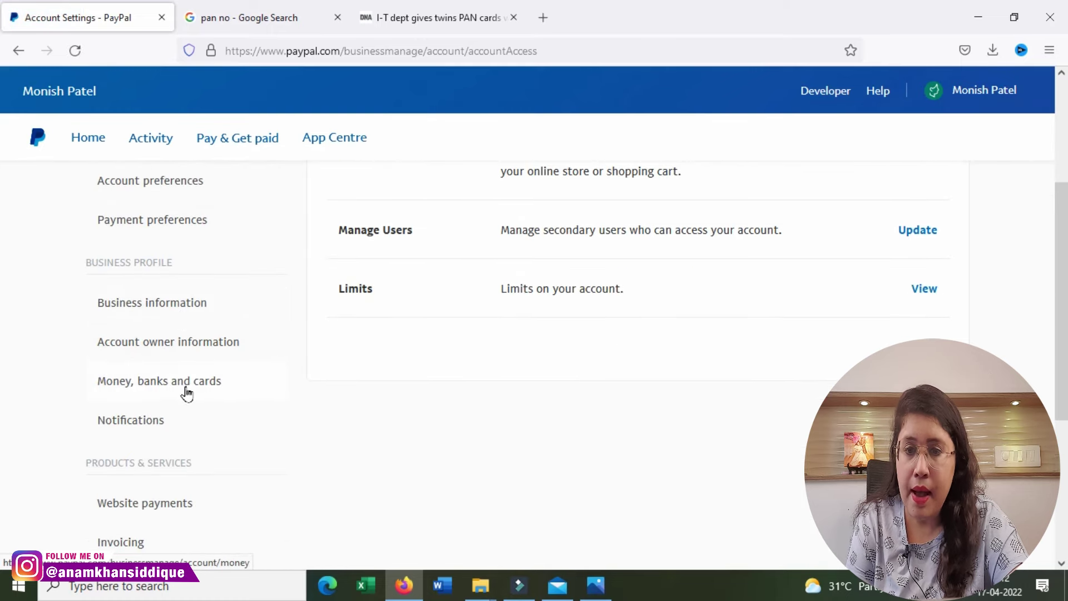
Step: Show the Money, banks and cards settings and begin linking a new bank account
click(187, 394)
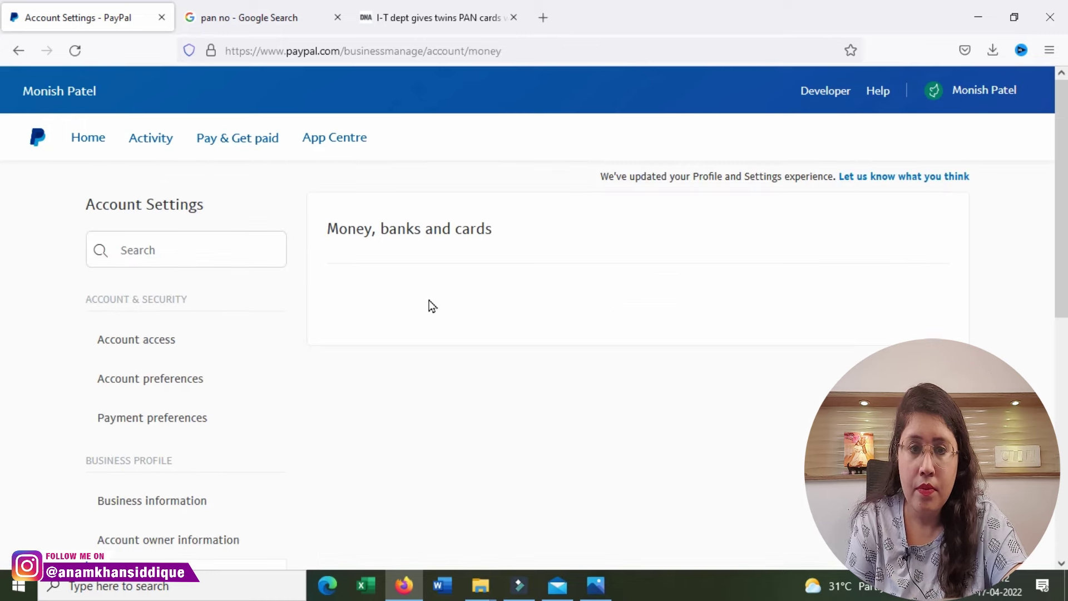
scroll(432, 306, down, 2)
scroll(432, 312, down, 1)
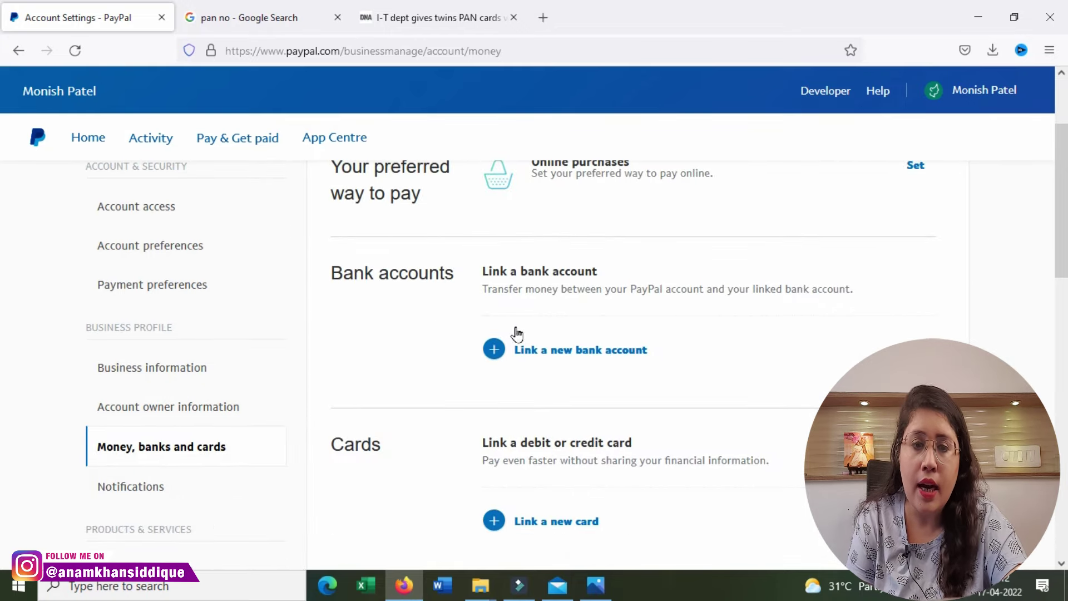
scroll(579, 504, down, 2)
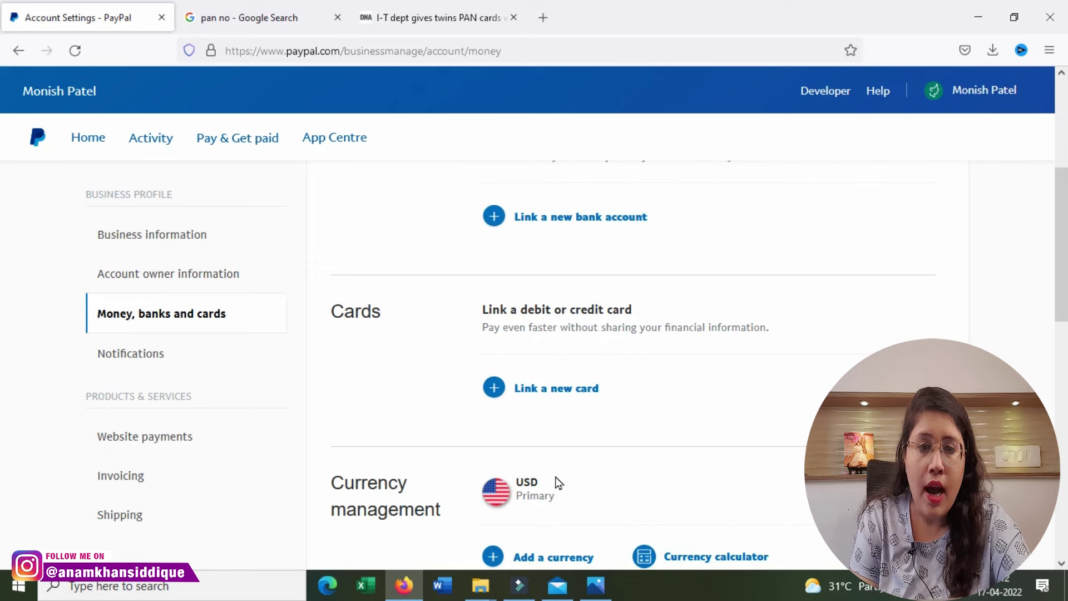
scroll(558, 481, down, 2)
scroll(555, 474, up, 5)
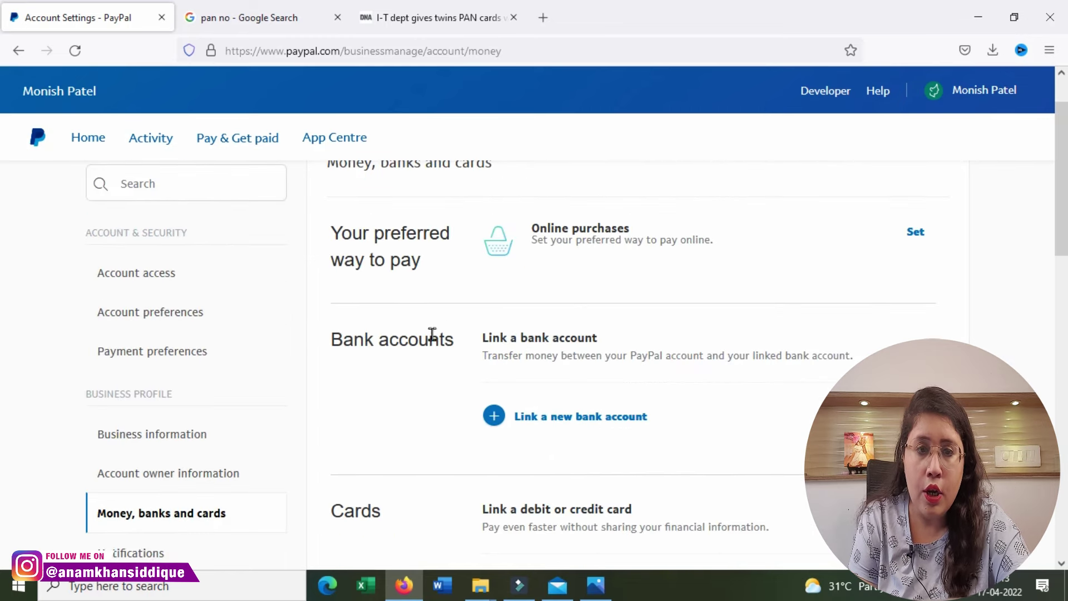
right_click(514, 417)
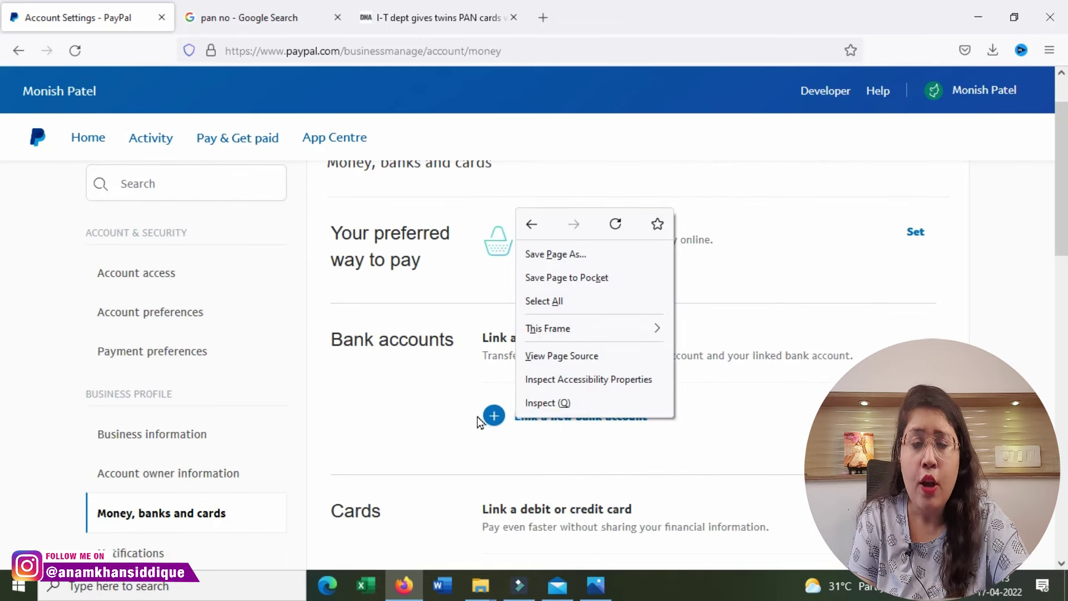
click(489, 427)
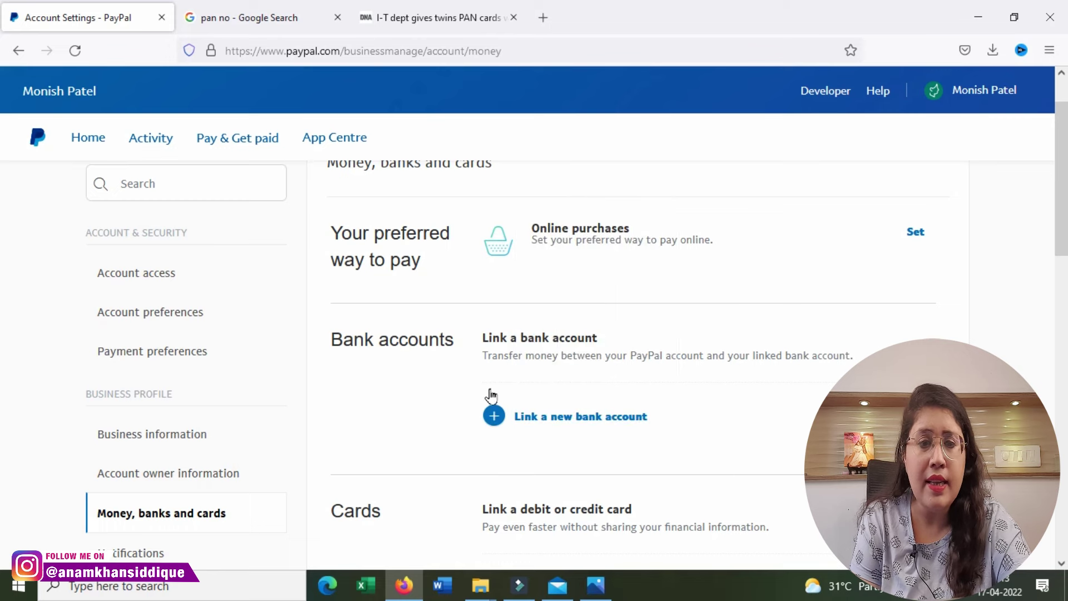
click(523, 425)
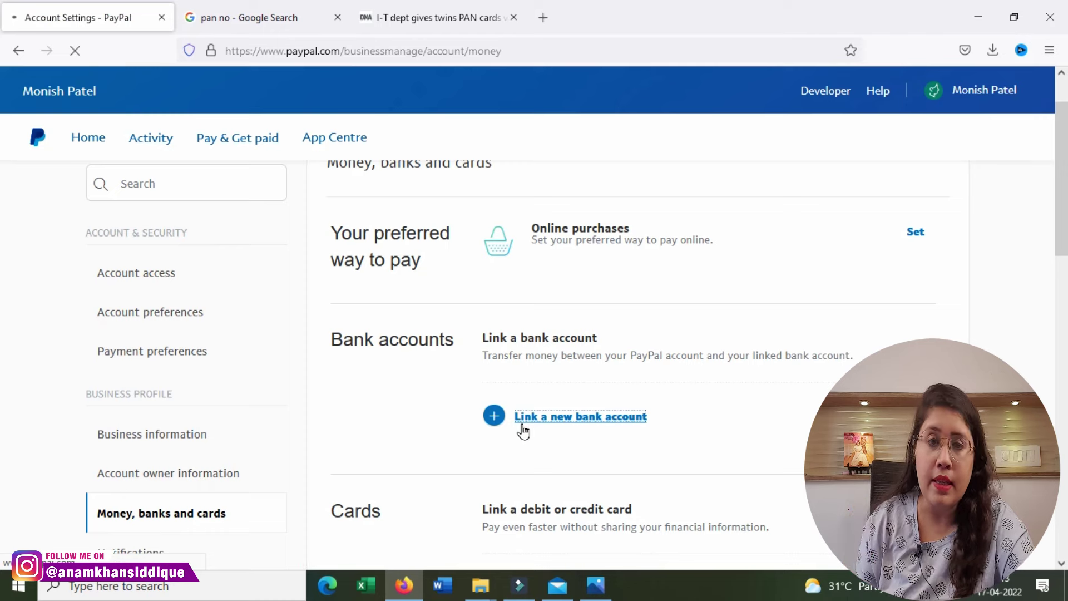
Step: Look over the empty NEFT IFSC code, account number and name fields, then close the form
scroll(522, 425, down, 4)
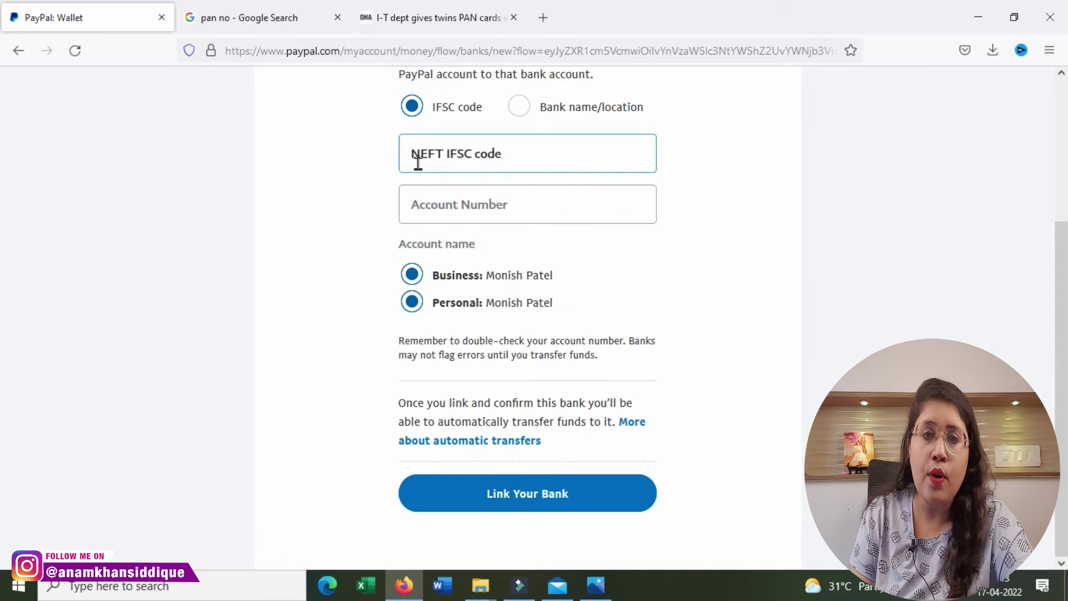
click(539, 167)
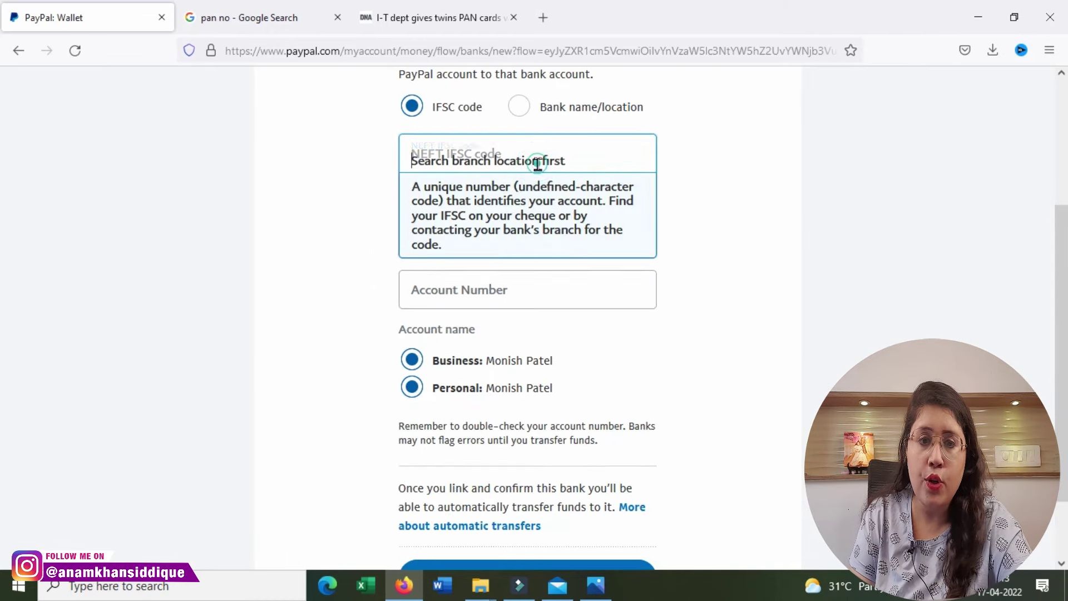
click(305, 164)
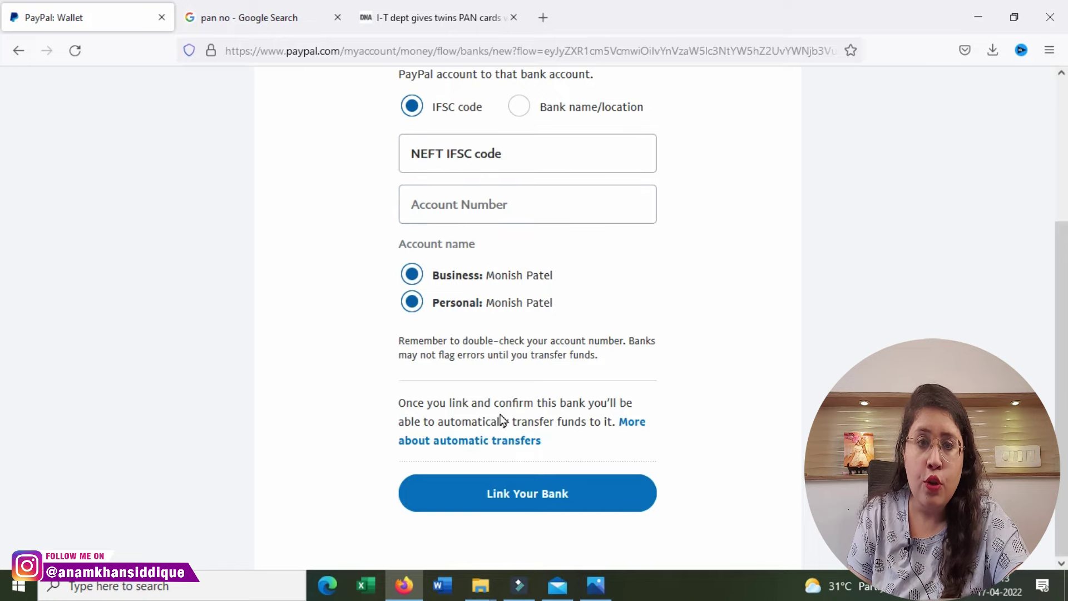
drag(494, 275, 552, 275)
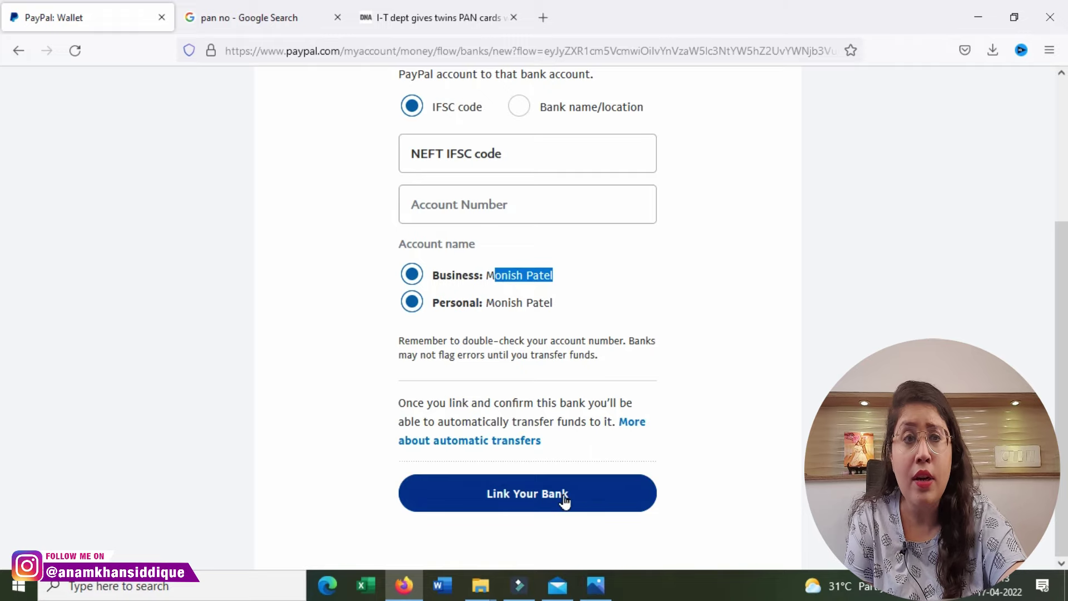
scroll(578, 379, up, 3)
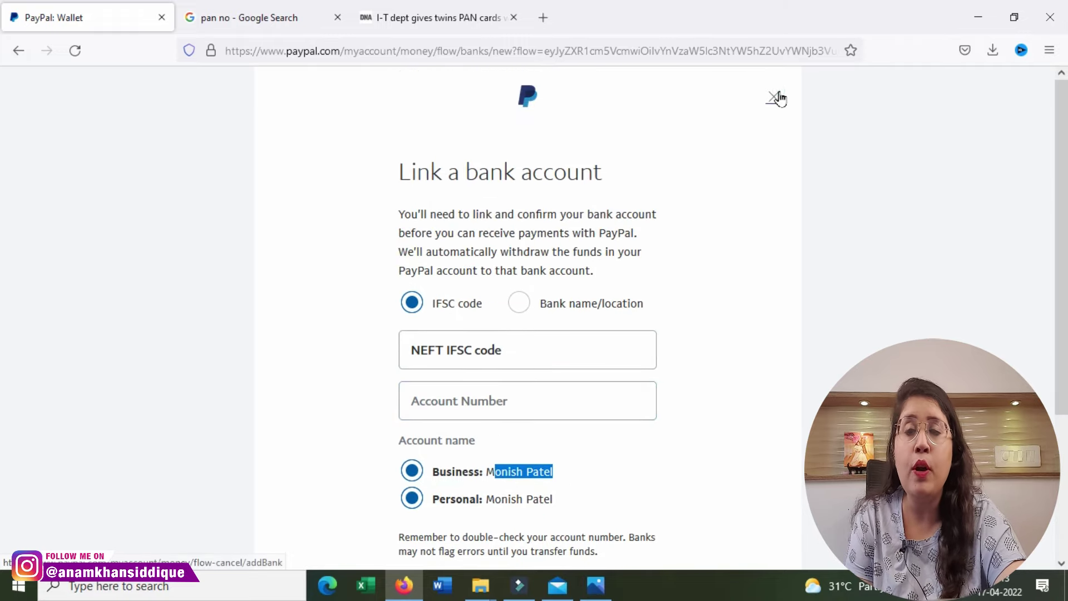
click(774, 97)
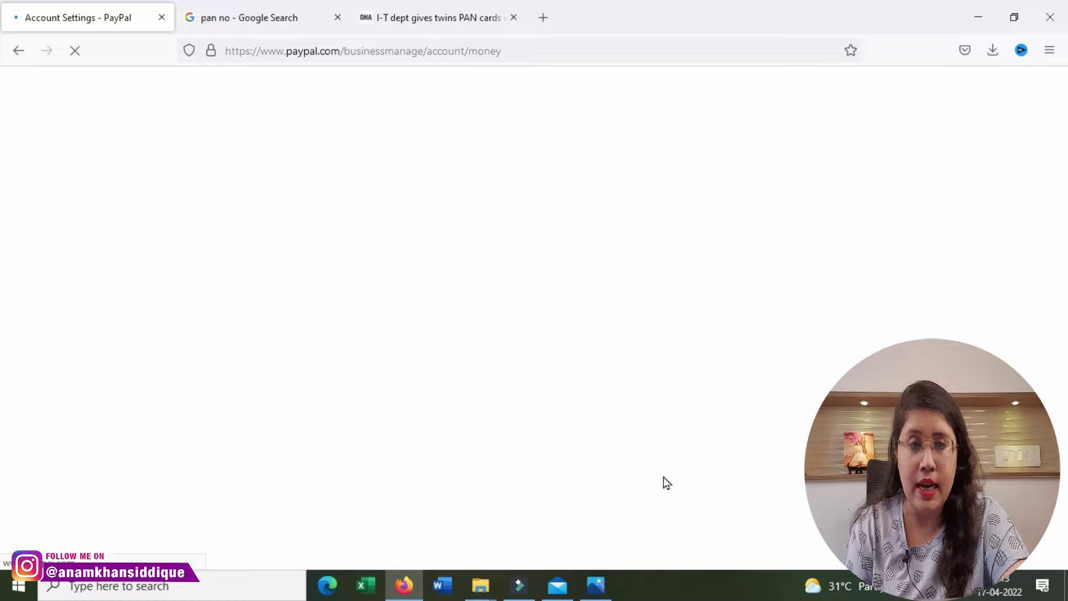